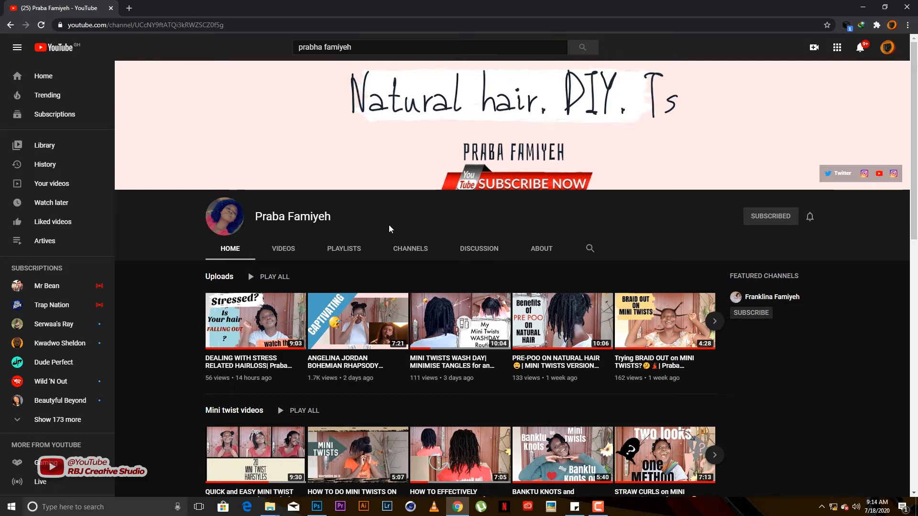
Show the channel's uploaded videos and turn on all notifications for the channel
{"action": "left_click", "coordinate": [281, 249]}
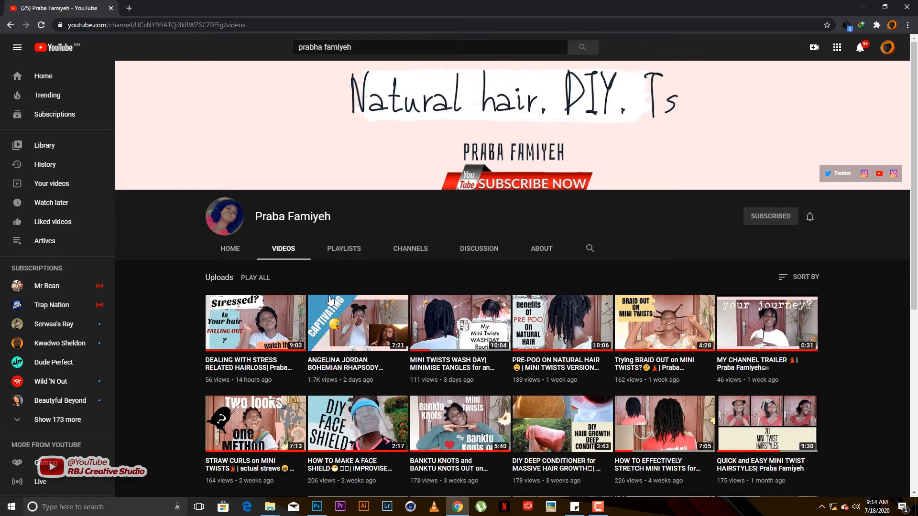
{"action": "left_click", "coordinate": [810, 220]}
{"action": "left_click", "coordinate": [834, 238]}
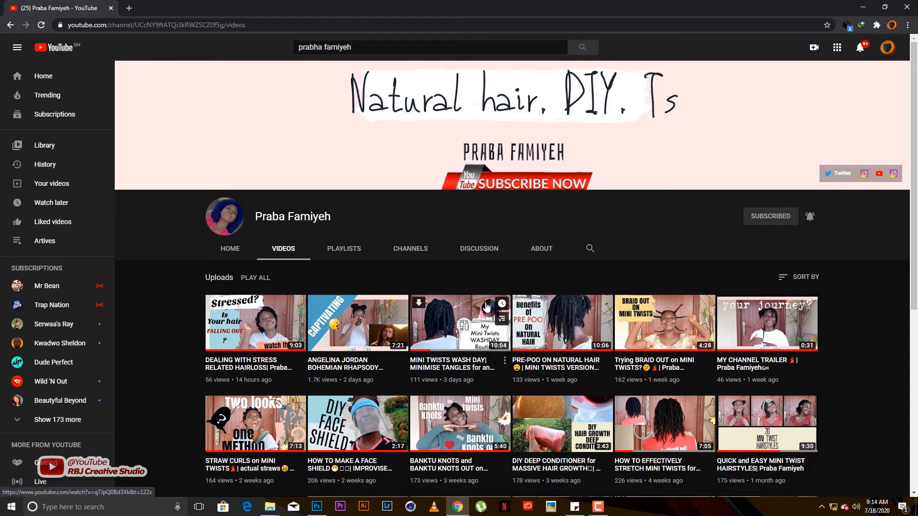
{"action": "scroll", "coordinate": [486, 306], "scroll_direction": "down", "scroll_amount": 1}
{"action": "scroll", "coordinate": [486, 306], "scroll_direction": "up", "scroll_amount": 1}
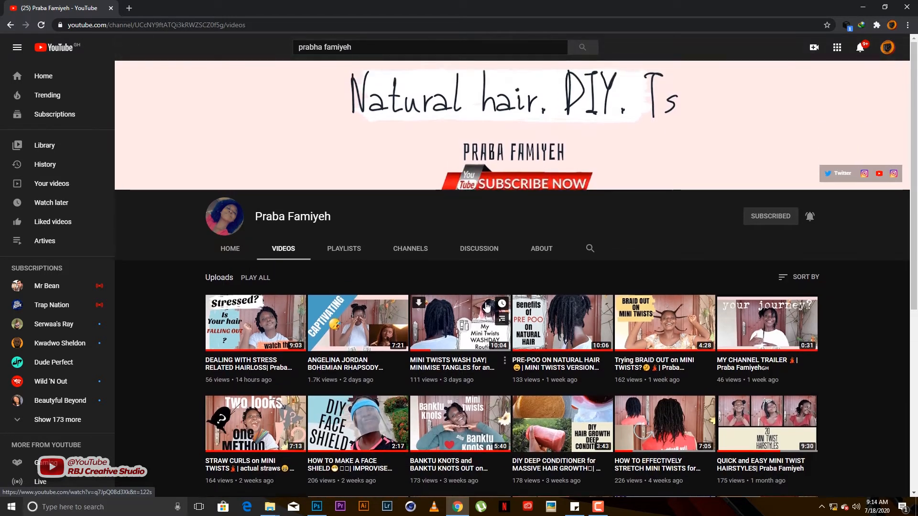
Switch to Photoshop and bring up the 6909249-black-hd-background.jpg document
{"action": "left_click", "coordinate": [317, 506]}
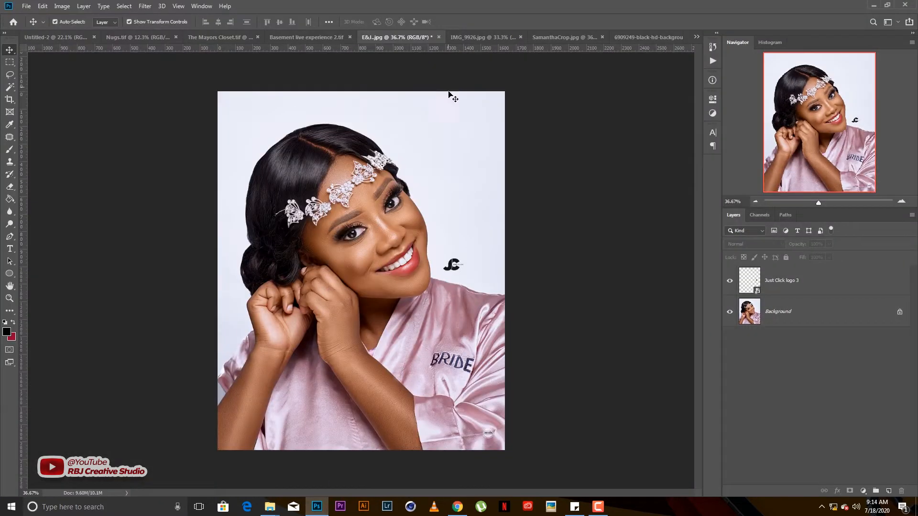
{"action": "left_click", "coordinate": [665, 37]}
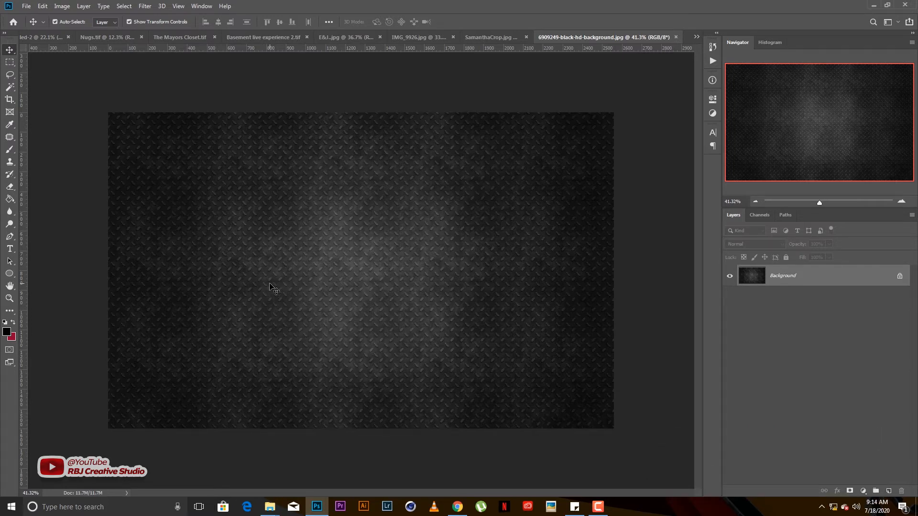
{"action": "scroll", "coordinate": [280, 286], "scroll_direction": "down", "scroll_amount": 1}
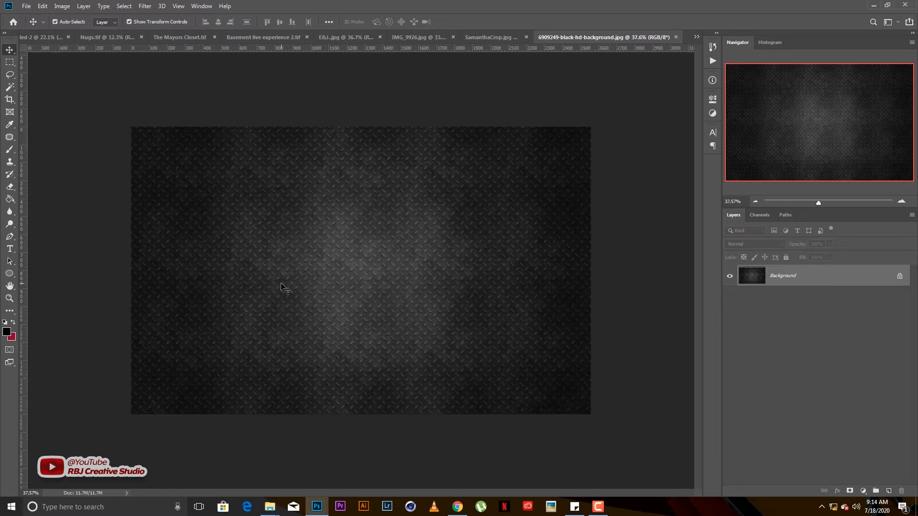
Add the white text GLOW in Heathergreen Regular at 107.05 pt over the dark metal background
{"action": "left_click", "coordinate": [10, 249]}
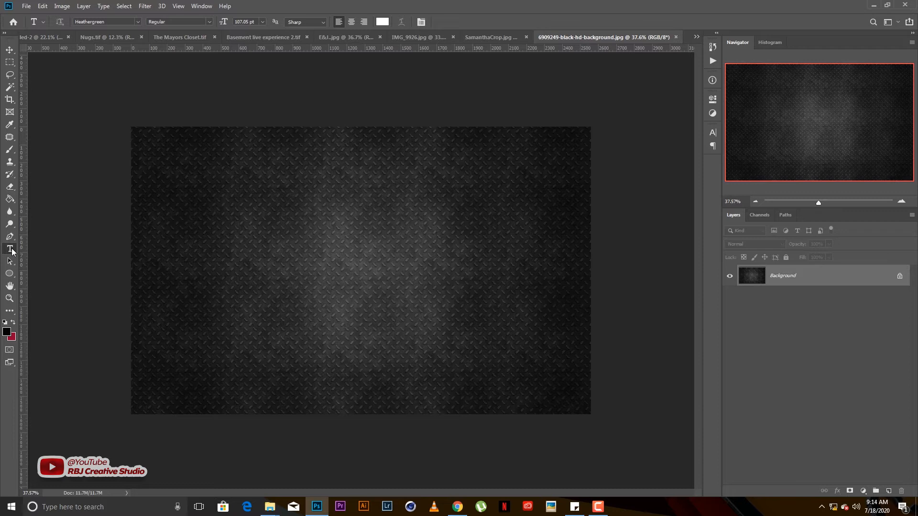
{"action": "left_click", "coordinate": [282, 284]}
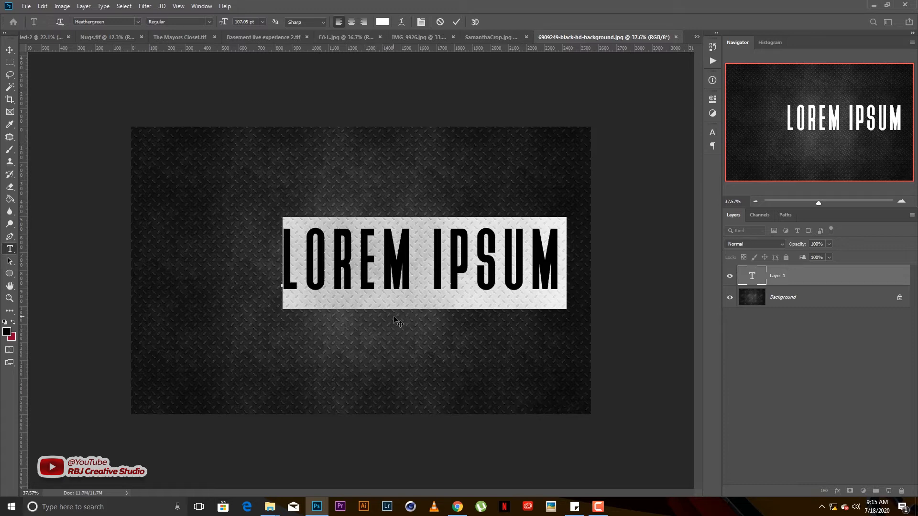
{"action": "left_click_drag", "start_coordinate": [416, 336], "coordinate": [357, 338]}
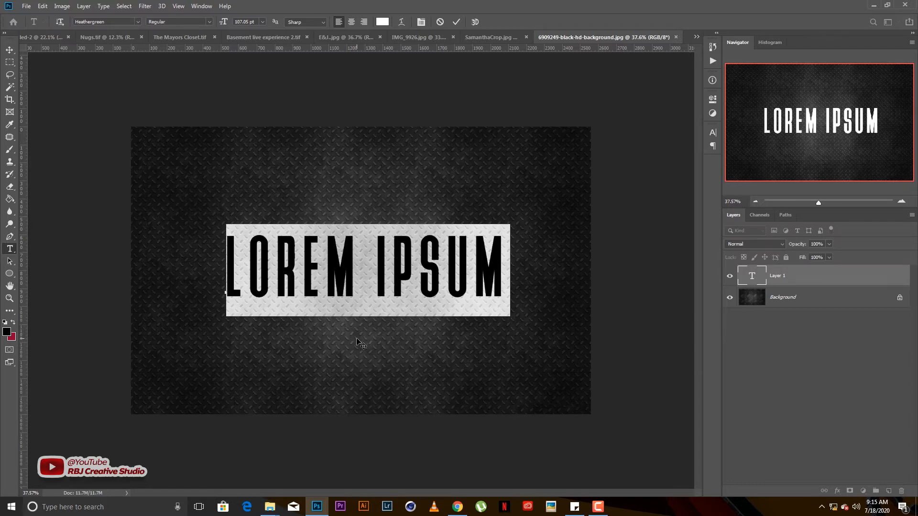
{"action": "type", "text": "GLOW"}
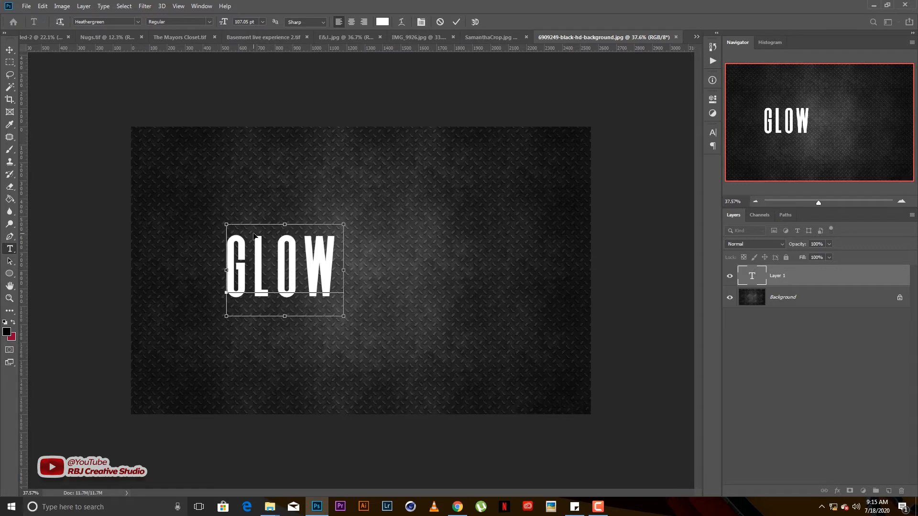
{"action": "key", "text": "ctrl+a"}
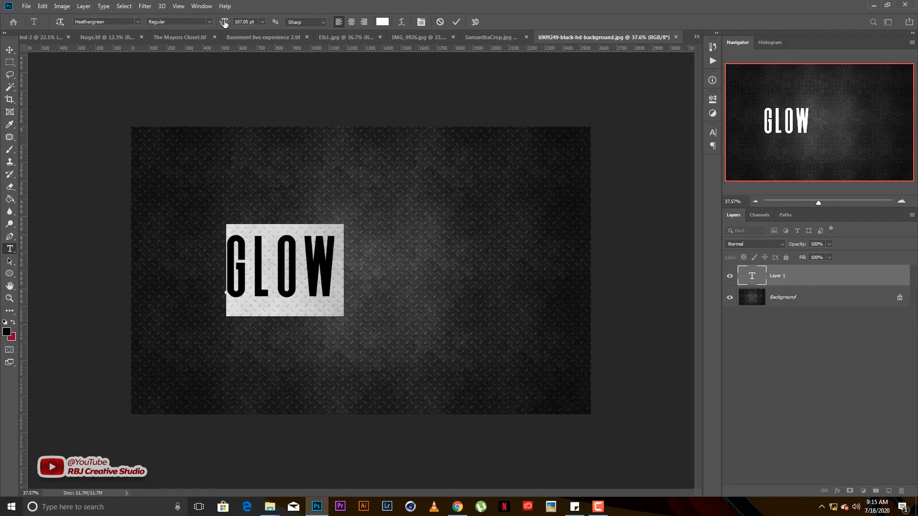
{"action": "left_click_drag", "start_coordinate": [224, 24], "coordinate": [302, 52]}
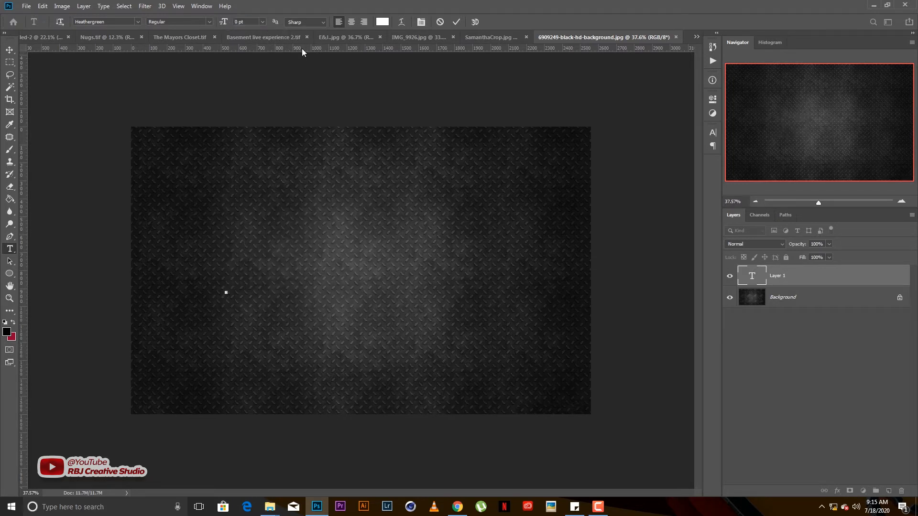
{"action": "key", "text": "ctrl+z"}
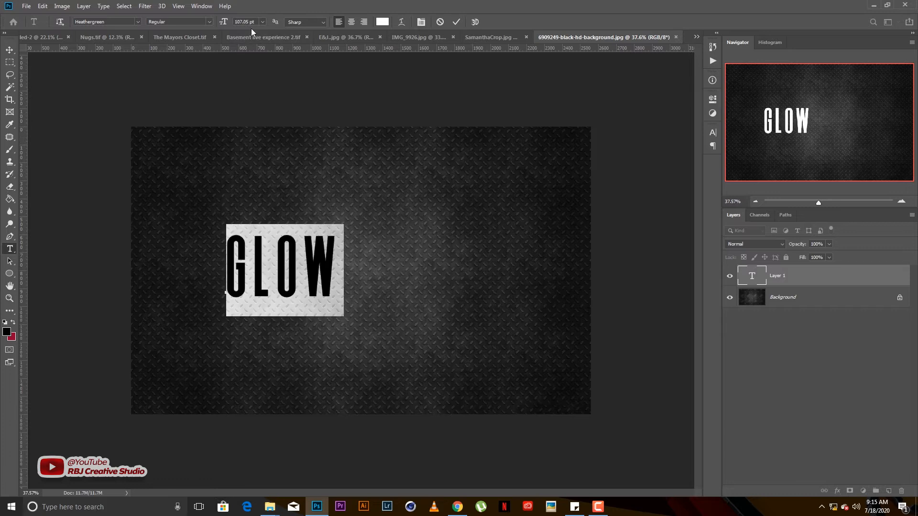
Commit the GLOW text, enlarge it to about 198%, and place it near the middle of the background
{"action": "key", "text": "ctrl+Return"}
{"action": "key", "text": "v"}
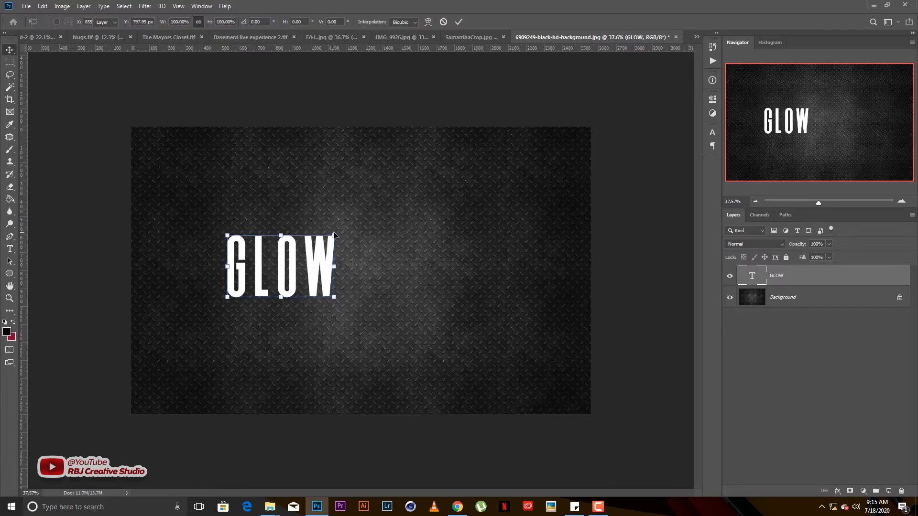
{"action": "key", "text": "ctrl+t"}
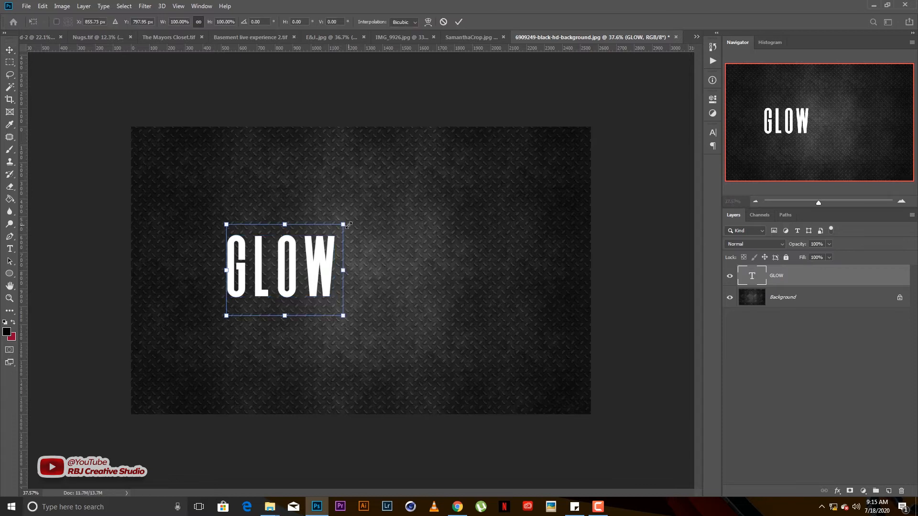
{"action": "left_click_drag", "start_coordinate": [348, 224], "coordinate": [483, 165]}
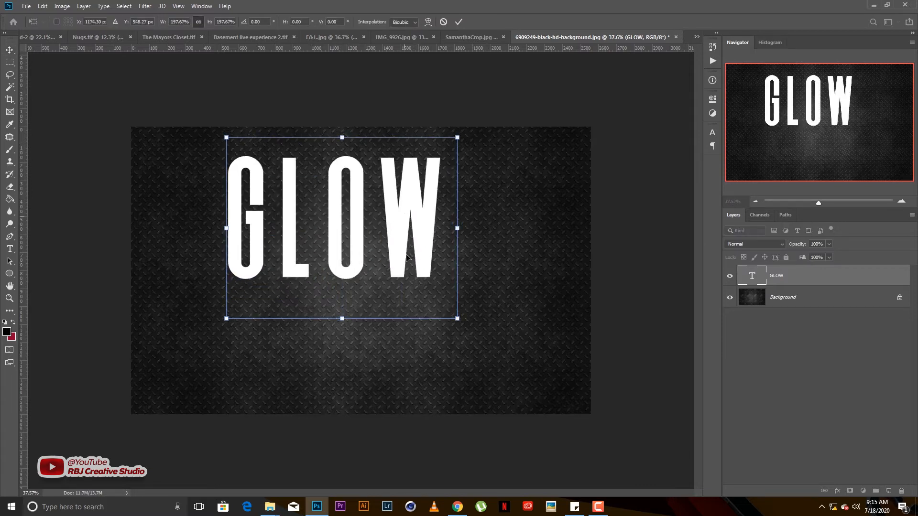
{"action": "left_click_drag", "start_coordinate": [412, 202], "coordinate": [415, 266]}
{"action": "key", "text": "Return"}
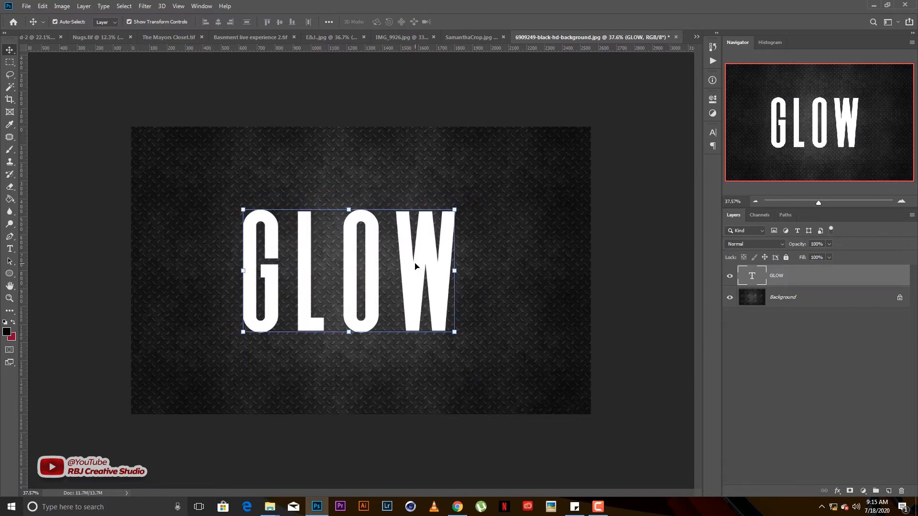
Rasterize the GLOW text layer
{"action": "key", "text": "e"}
{"action": "left_click", "coordinate": [410, 258]}
{"action": "key", "text": "Return"}
{"action": "key", "text": "v"}
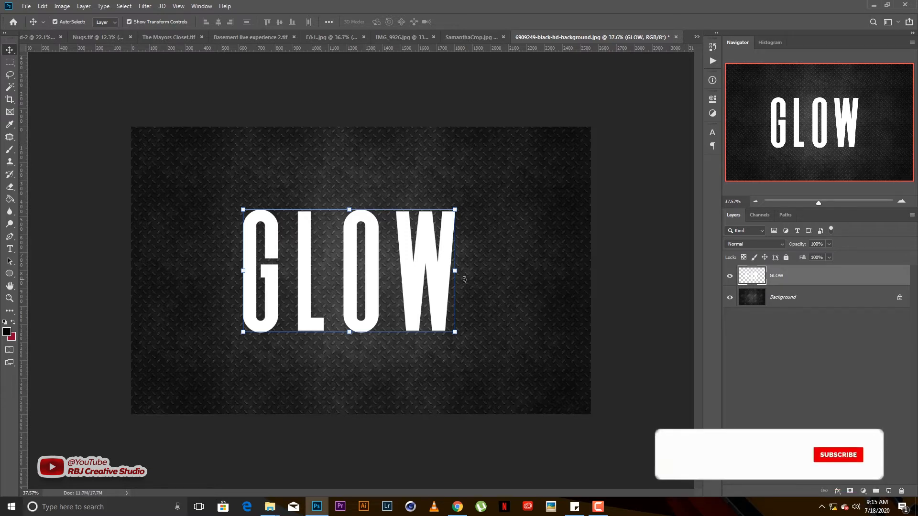
Hollow out the GLOW letters by deleting their selection contracted by 10 pixels, deselect, and shift the outlined text slightly
{"action": "left_click", "coordinate": [752, 280], "text": "ctrl"}
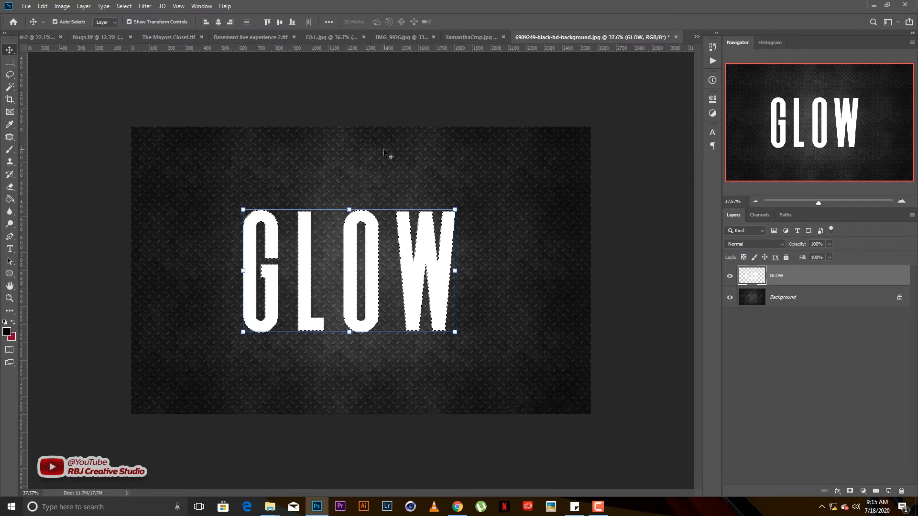
{"action": "left_click", "coordinate": [124, 6]}
{"action": "mouse_move", "coordinate": [152, 142]}
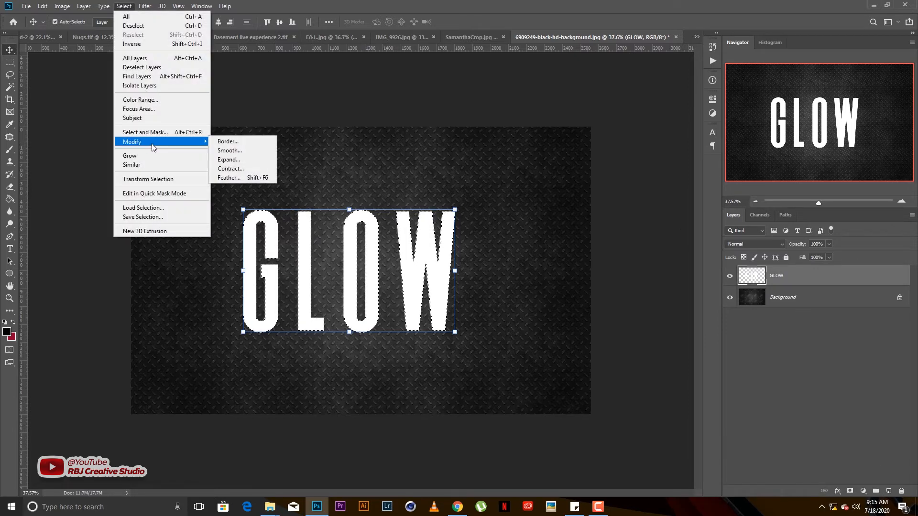
{"action": "left_click", "coordinate": [234, 168]}
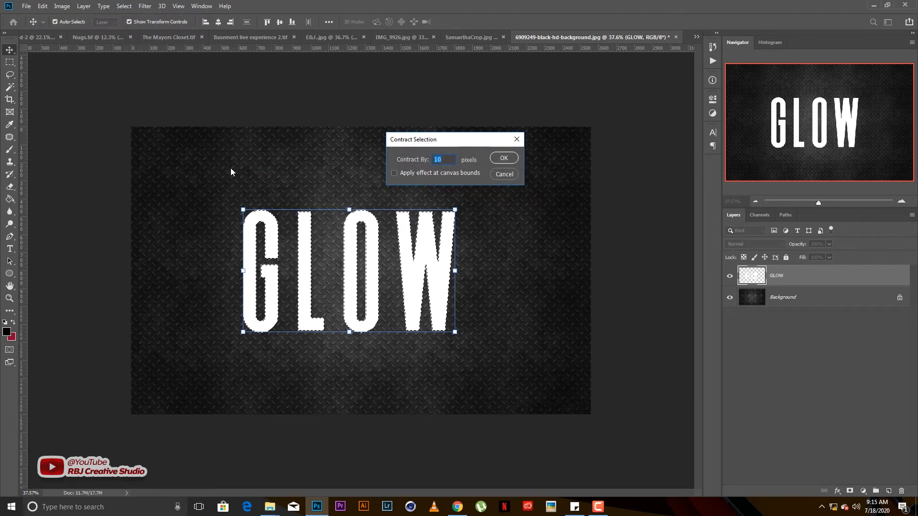
{"action": "key", "text": "Return"}
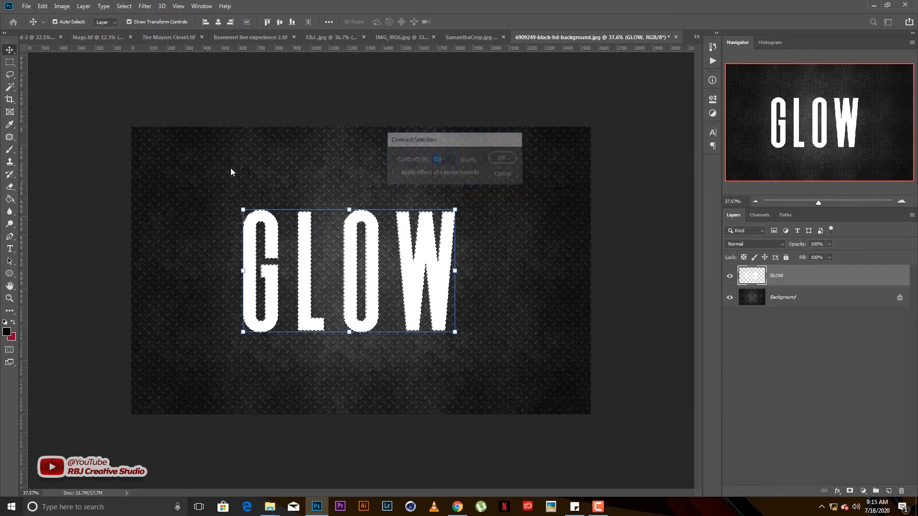
{"action": "key", "text": "Delete"}
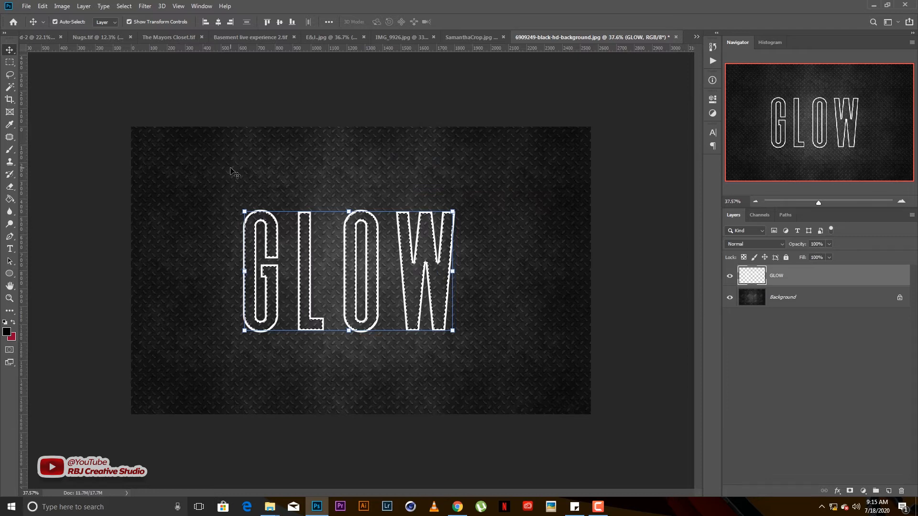
{"action": "key", "text": "ctrl+d"}
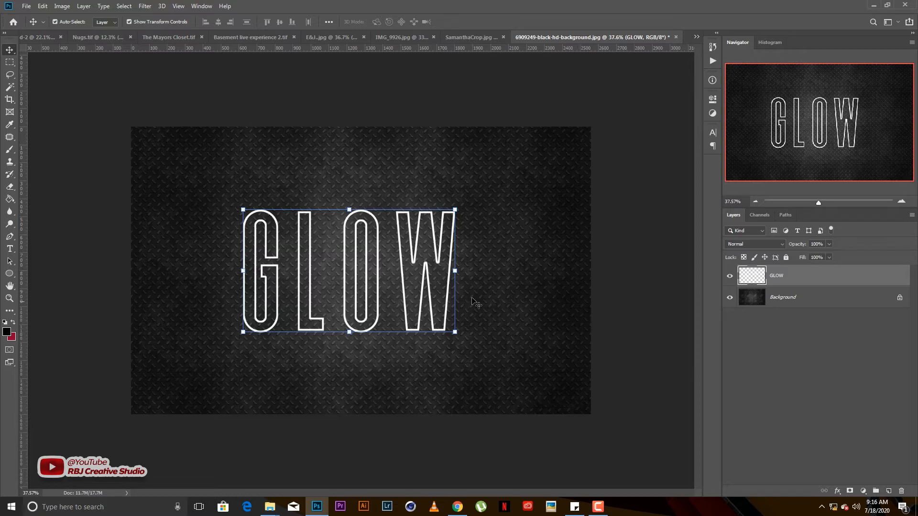
{"action": "left_click_drag", "start_coordinate": [428, 274], "coordinate": [434, 279]}
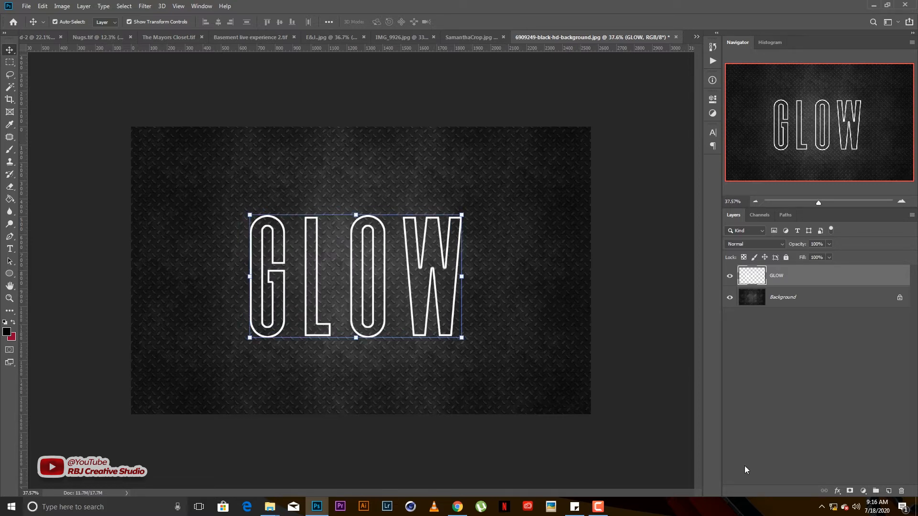
Add an Outer Glow to the GLOW layer with 43% opacity and a size of 51 px
{"action": "left_click", "coordinate": [838, 491]}
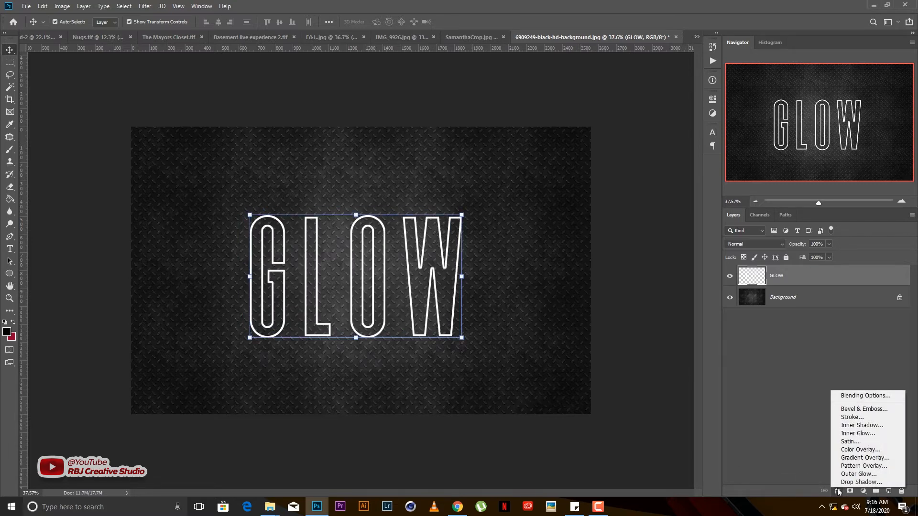
{"action": "left_click", "coordinate": [858, 473]}
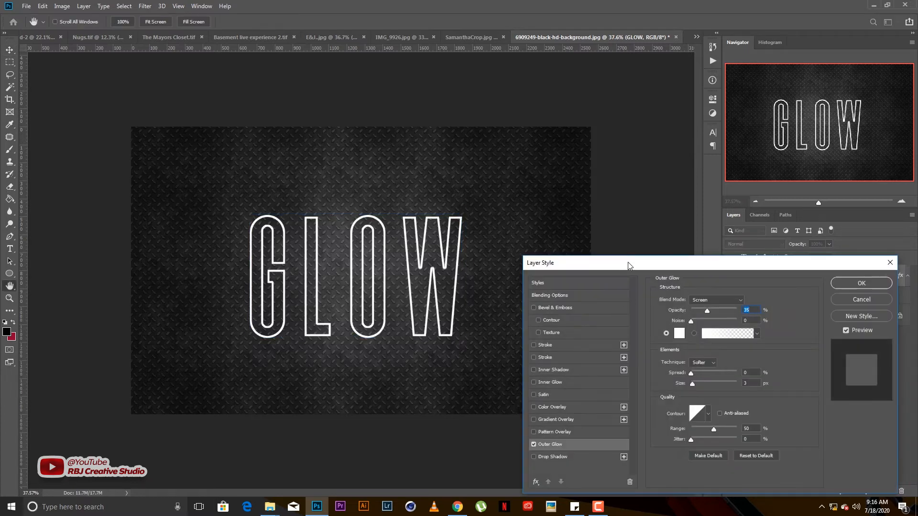
{"action": "left_click_drag", "start_coordinate": [627, 262], "coordinate": [609, 196]}
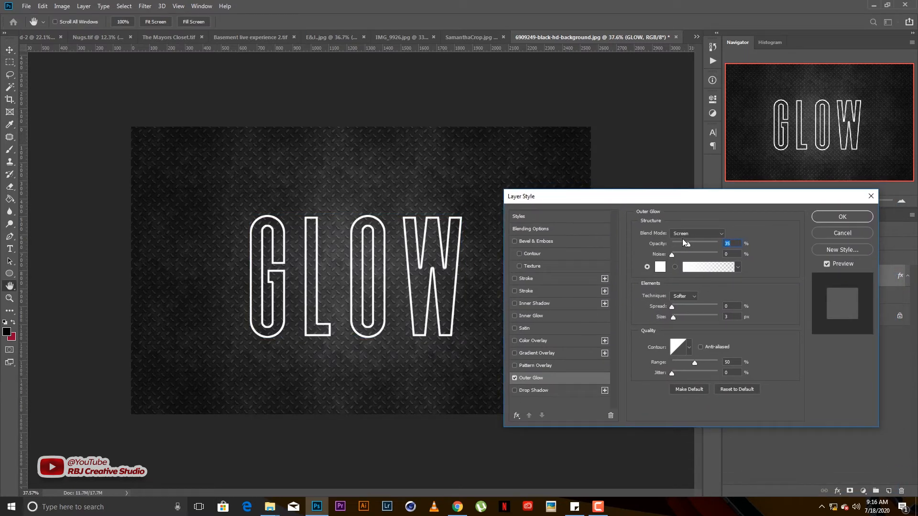
{"action": "left_click_drag", "start_coordinate": [687, 245], "coordinate": [670, 255]}
{"action": "left_click_drag", "start_coordinate": [681, 318], "coordinate": [687, 319]}
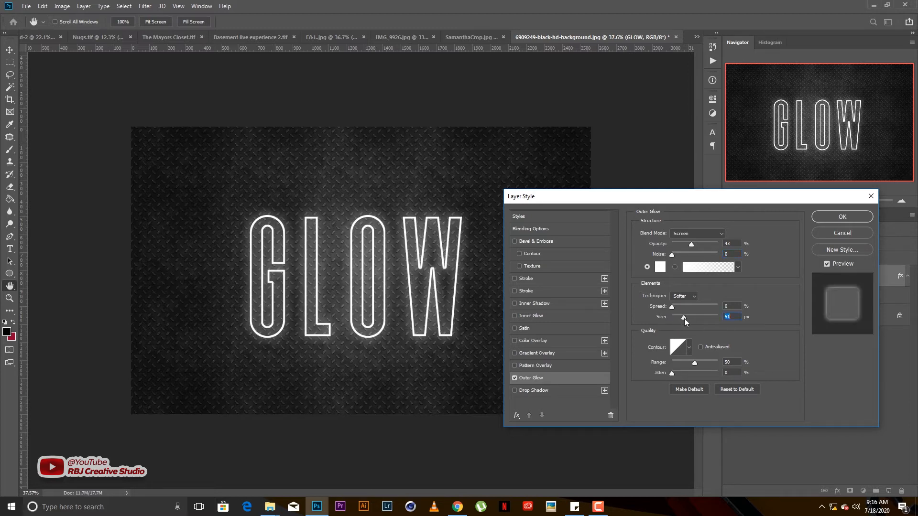
Set the Outer Glow color to pure red, ff0000
{"action": "left_click", "coordinate": [660, 269]}
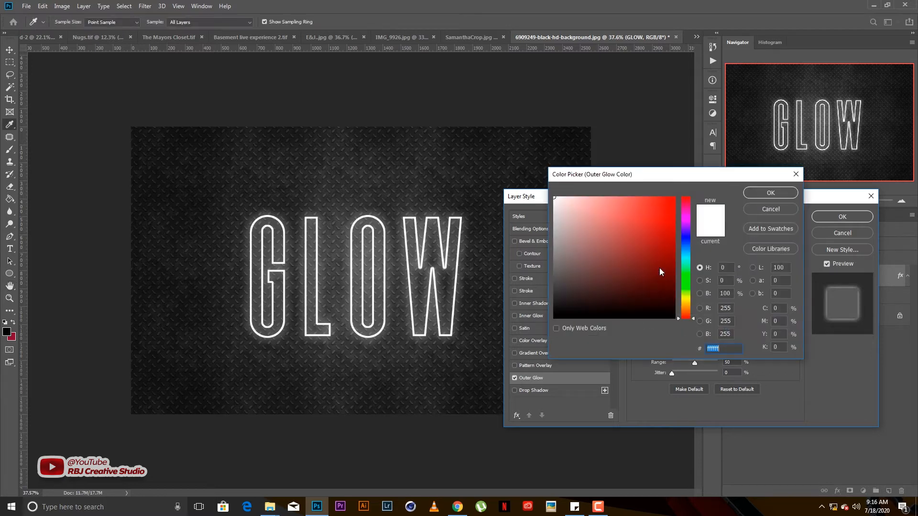
{"action": "type", "text": "ff0000"}
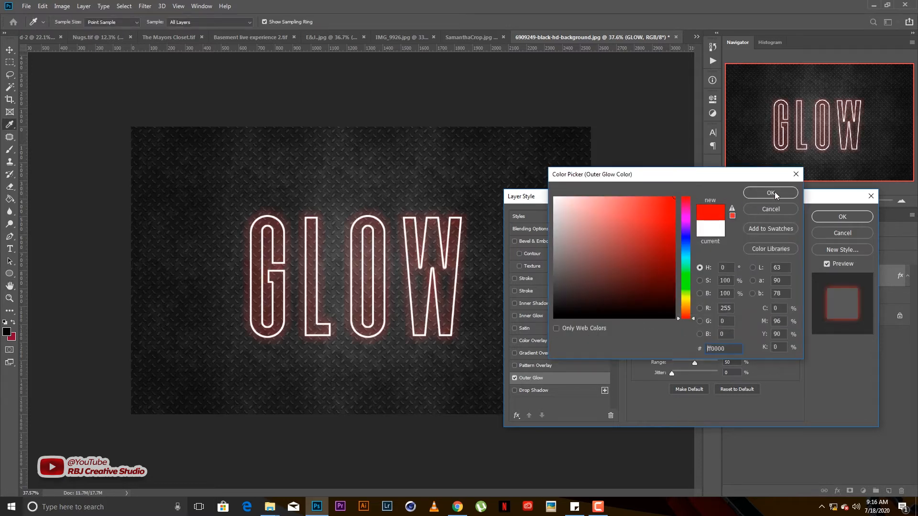
{"action": "left_click", "coordinate": [771, 192]}
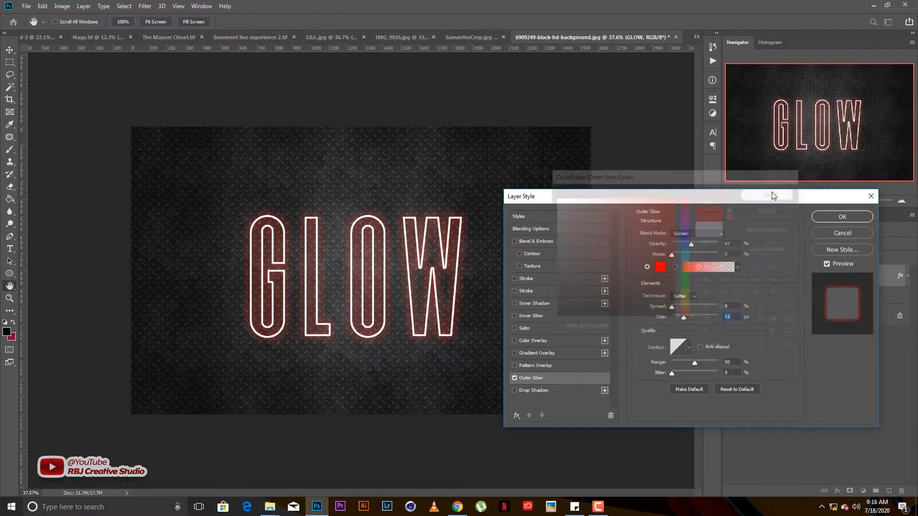
Strengthen the Outer Glow to 64% opacity, 5% spread and a size of 84 px
{"action": "mouse_move", "coordinate": [684, 314]}
{"action": "left_mouse_down"}
{"action": "mouse_move", "coordinate": [693, 317]}
{"action": "mouse_move", "coordinate": [675, 306]}
{"action": "left_mouse_up"}
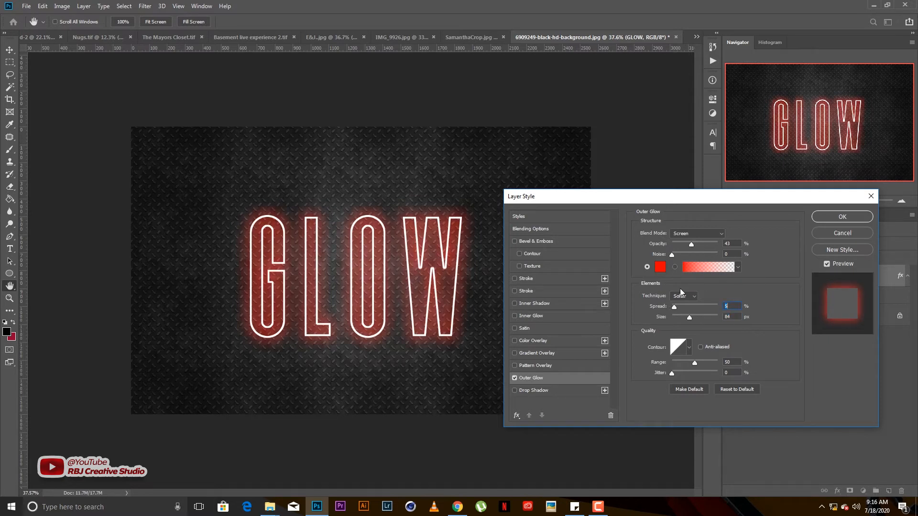
{"action": "left_click_drag", "start_coordinate": [692, 244], "coordinate": [701, 246]}
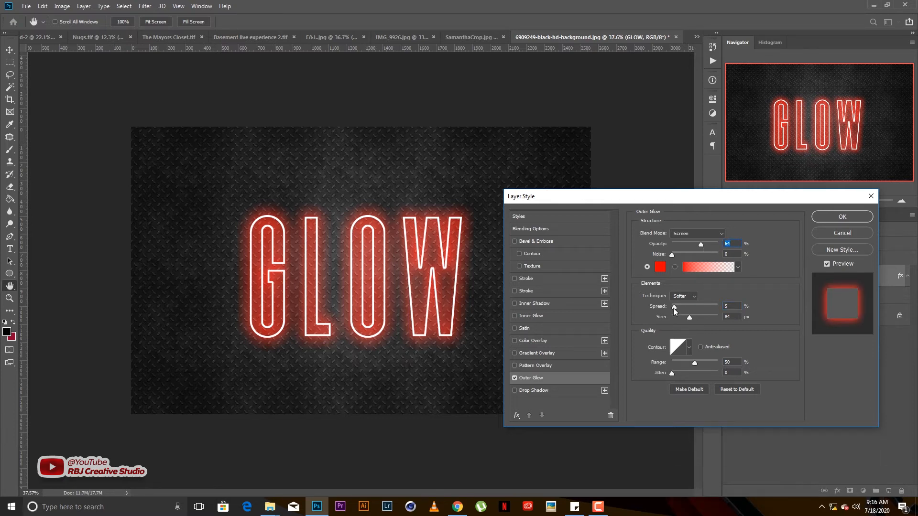
{"action": "left_click_drag", "start_coordinate": [661, 198], "coordinate": [661, 190]}
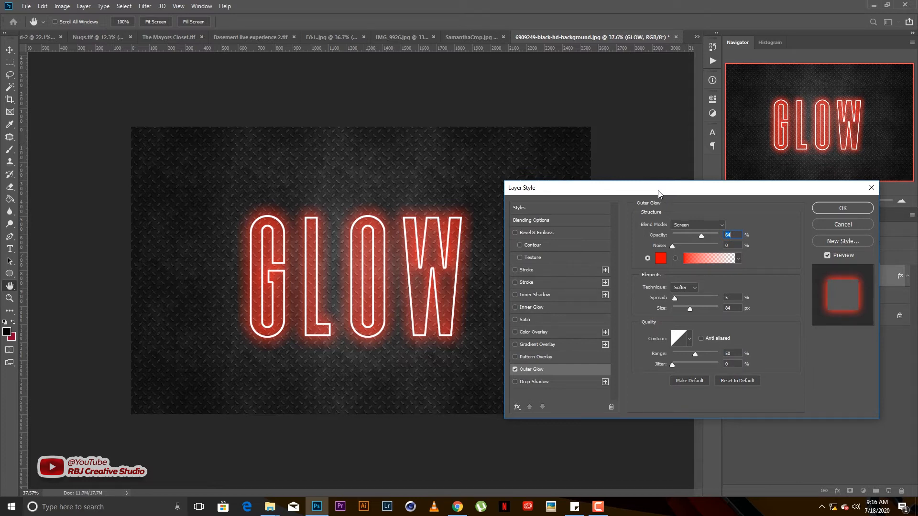
Add a Drop Shadow to the GLOW layer with a size of 49 px and a distance of 0 px
{"action": "left_click", "coordinate": [516, 381]}
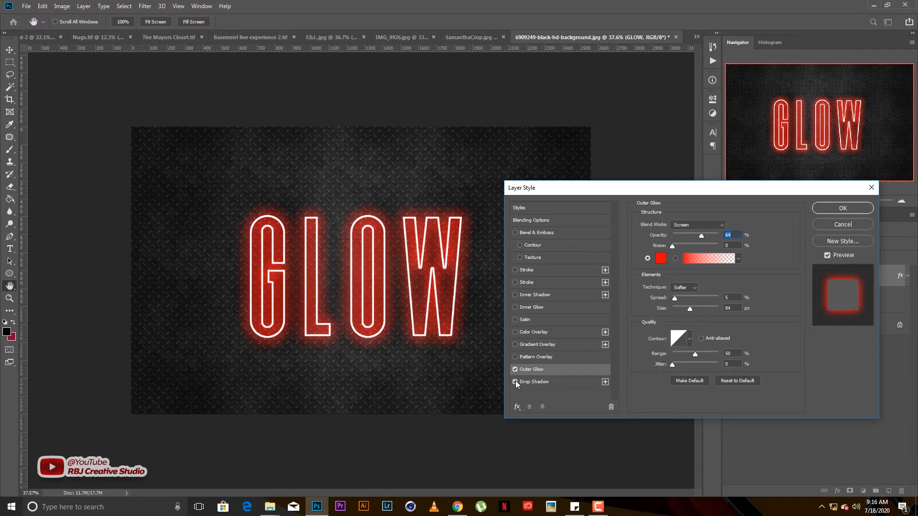
{"action": "left_click", "coordinate": [536, 382]}
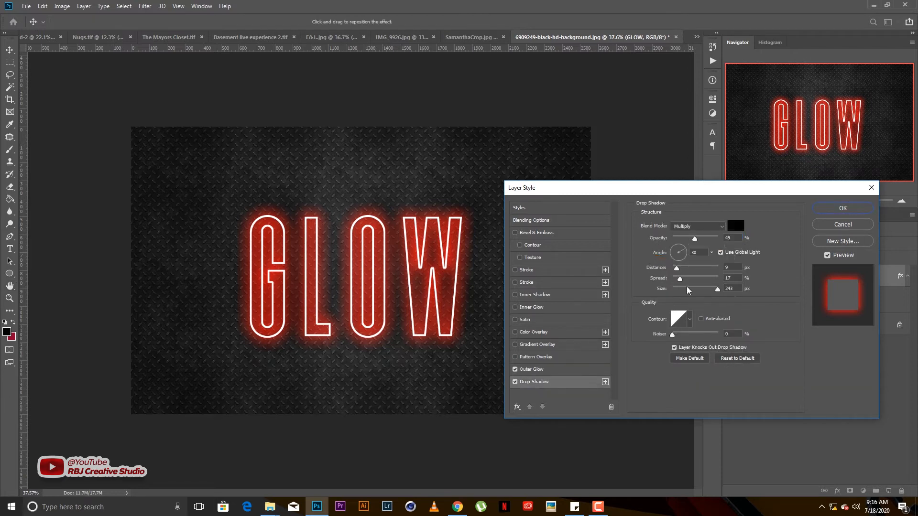
{"action": "left_click_drag", "start_coordinate": [725, 294], "coordinate": [675, 268]}
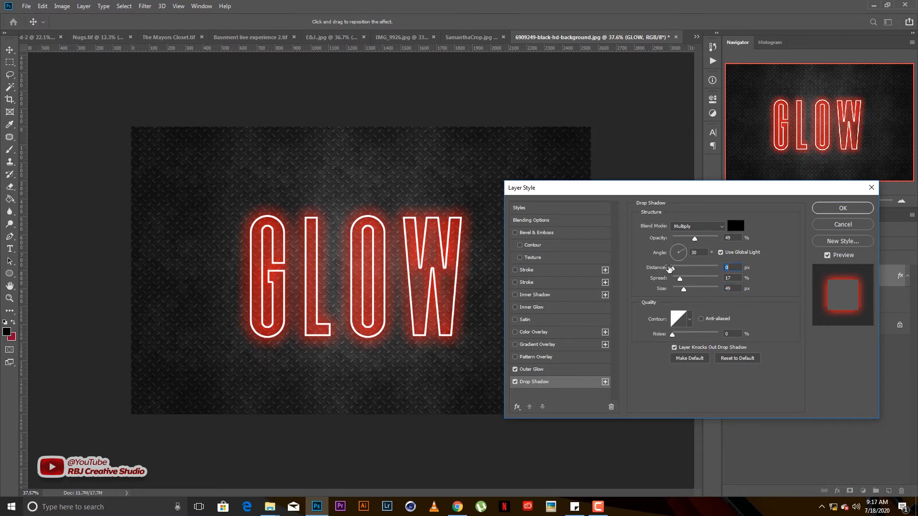
Raise the Drop Shadow's opacity slightly, offset it to a distance of 42 px at an angle of 108°, and apply the layer style
{"action": "mouse_move", "coordinate": [695, 238]}
{"action": "left_mouse_down"}
{"action": "mouse_move", "coordinate": [684, 240]}
{"action": "mouse_move", "coordinate": [696, 243]}
{"action": "left_mouse_up"}
{"action": "left_click_drag", "start_coordinate": [482, 250], "coordinate": [485, 255]}
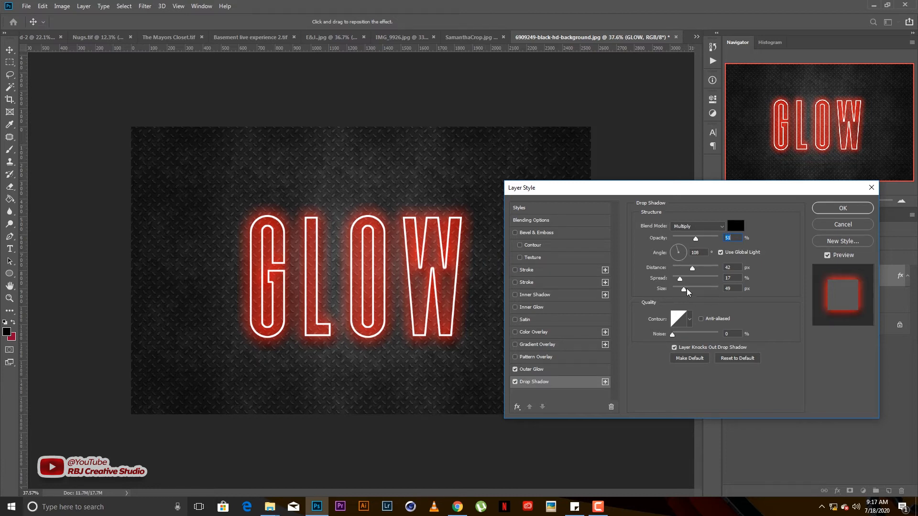
{"action": "left_click_drag", "start_coordinate": [687, 289], "coordinate": [684, 281]}
{"action": "left_click", "coordinate": [843, 208]}
{"action": "key", "text": "ctrl+minus"}
{"action": "left_click", "coordinate": [591, 301]}
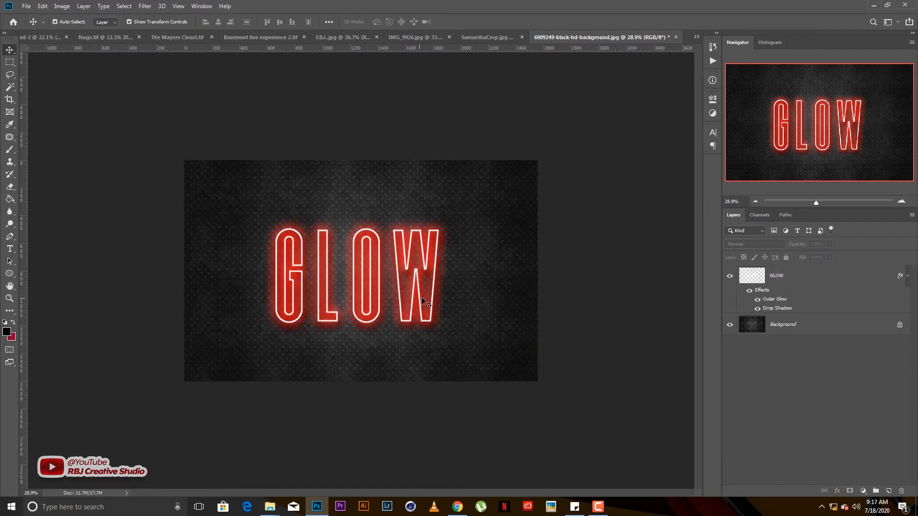
{"action": "scroll", "coordinate": [420, 304], "scroll_direction": "up", "scroll_amount": 3}
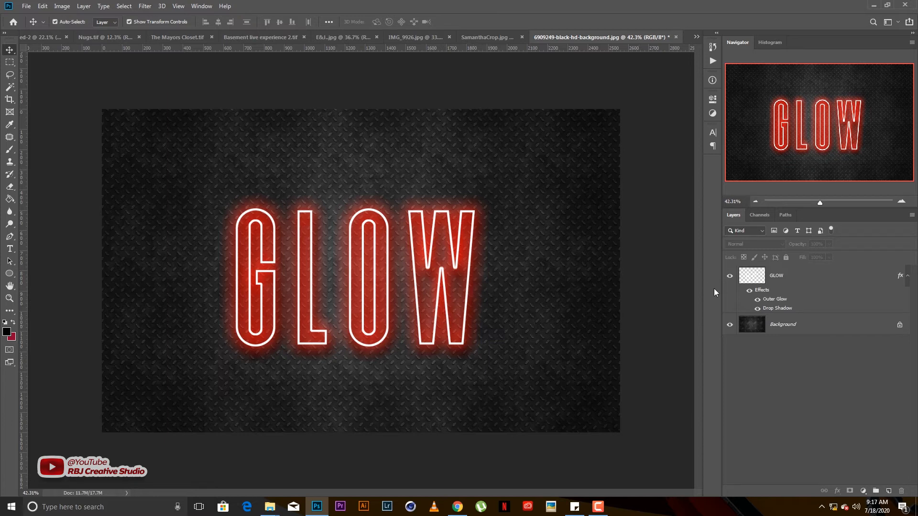
Hide the GLOW layer and start a Pen tool outline in Shape mode with two anchor points on the left half of the background
{"action": "left_click", "coordinate": [730, 278]}
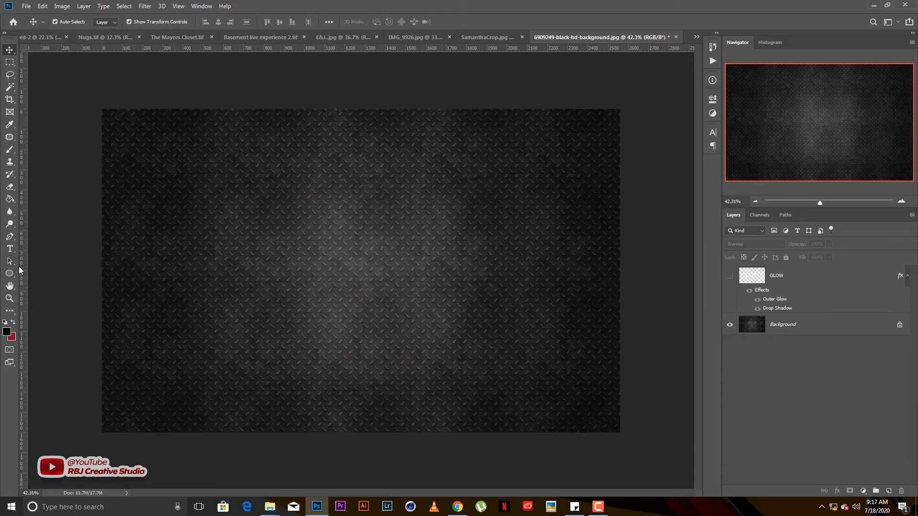
{"action": "left_click", "coordinate": [10, 236]}
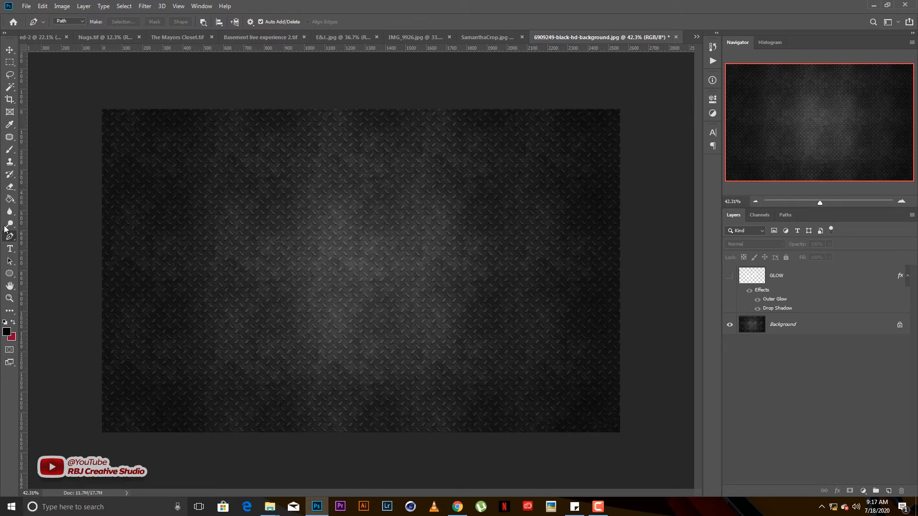
{"action": "left_click", "coordinate": [81, 20]}
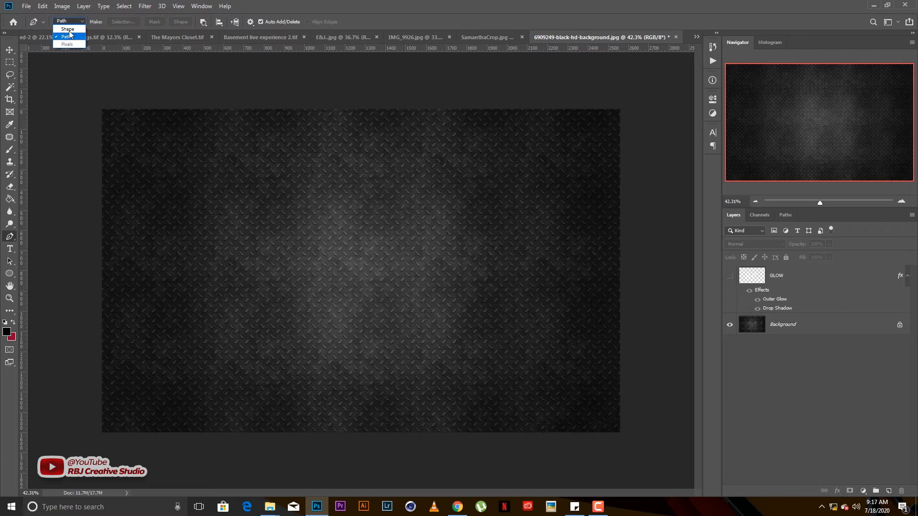
{"action": "left_click", "coordinate": [70, 28]}
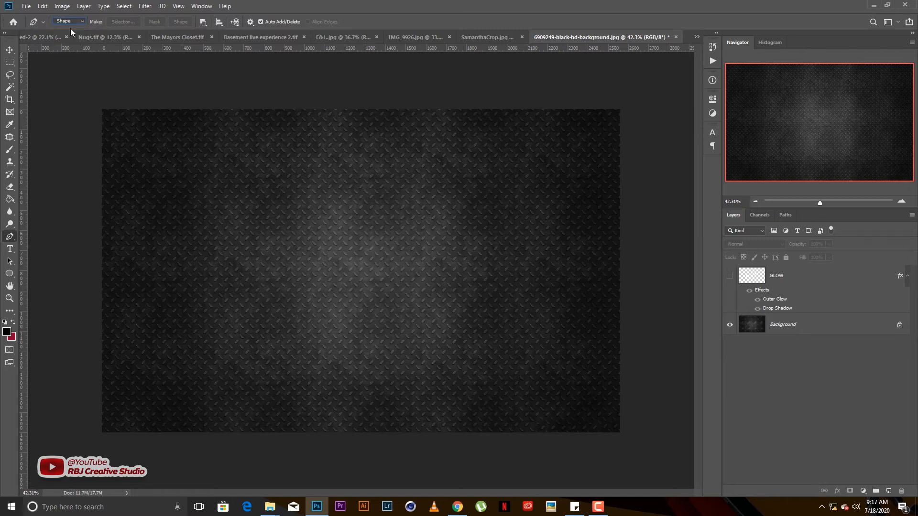
{"action": "left_click", "coordinate": [214, 203]}
{"action": "left_click", "coordinate": [231, 236]}
{"action": "left_click", "coordinate": [220, 265]}
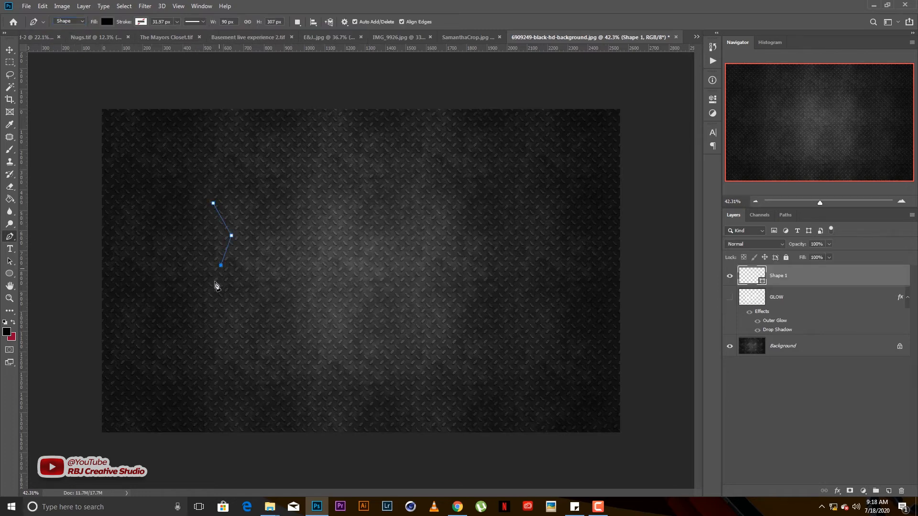
{"action": "left_click", "coordinate": [210, 304]}
{"action": "left_click", "coordinate": [272, 337]}
{"action": "left_click", "coordinate": [323, 335]}
{"action": "left_click", "coordinate": [344, 265]}
{"action": "left_click", "coordinate": [314, 213]}
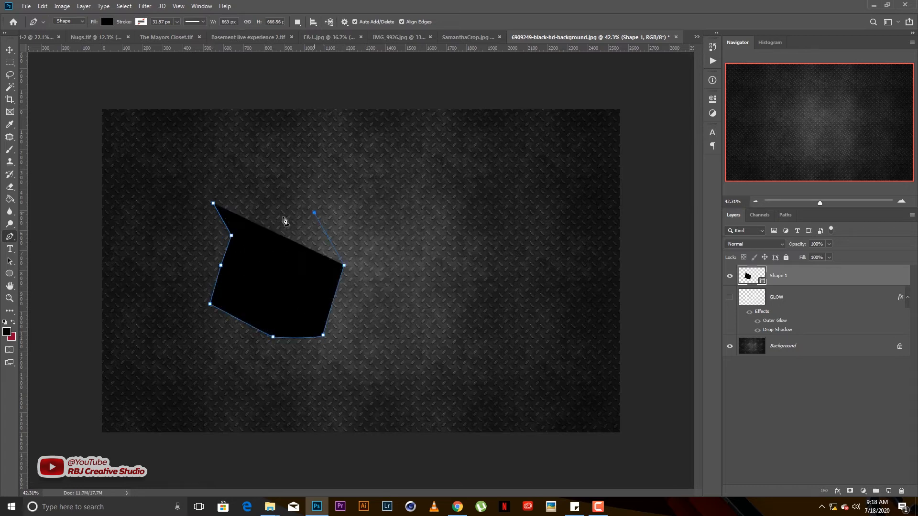
{"action": "left_click", "coordinate": [213, 203]}
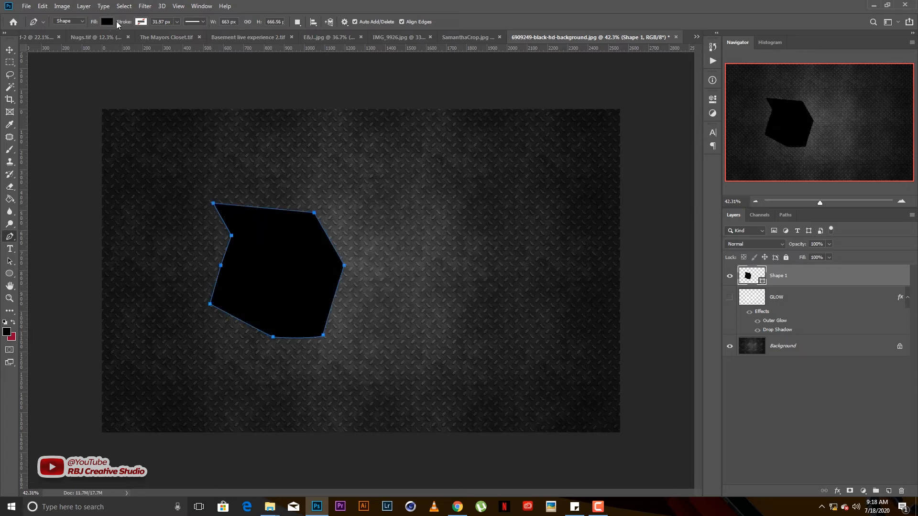
{"action": "key", "text": "ctrl+z"}
{"action": "key", "text": "ctrl+z"}
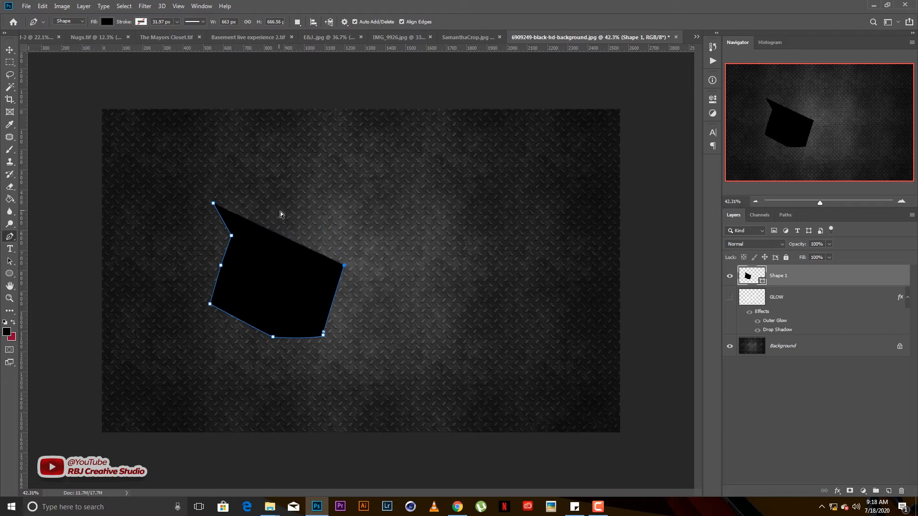
{"action": "key", "text": "ctrl+z"}
{"action": "key", "text": "ctrl+z"}
{"action": "key", "text": "ctrl+z"}
{"action": "key", "text": "ctrl+z"}
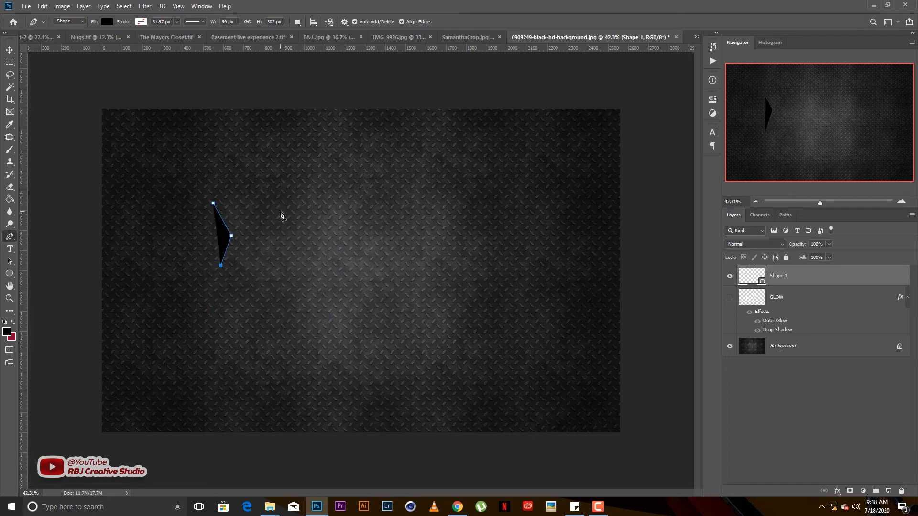
{"action": "key", "text": "ctrl+z"}
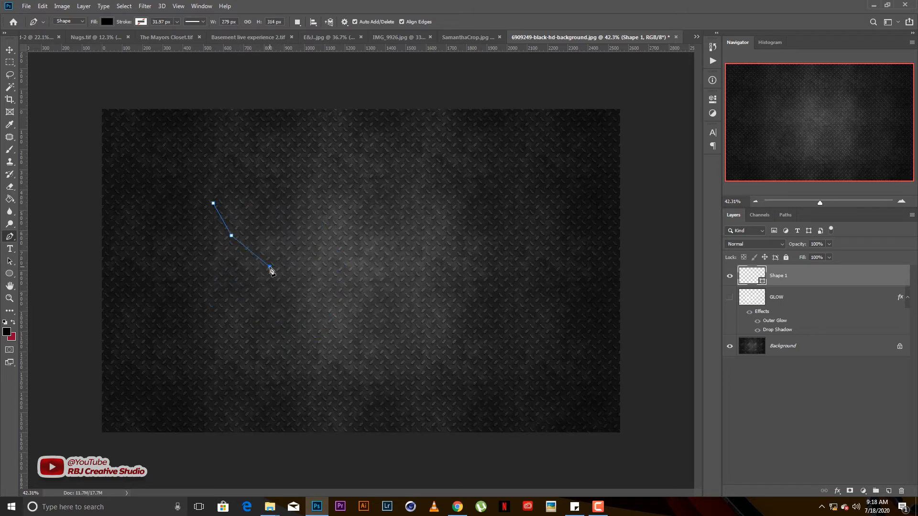
Continue the Pen outline into a closed, thin jagged crack running diagonally down to the right, about 607 by 697 px
{"action": "left_click", "coordinate": [270, 267]}
{"action": "left_click", "coordinate": [286, 280]}
{"action": "left_click", "coordinate": [295, 304]}
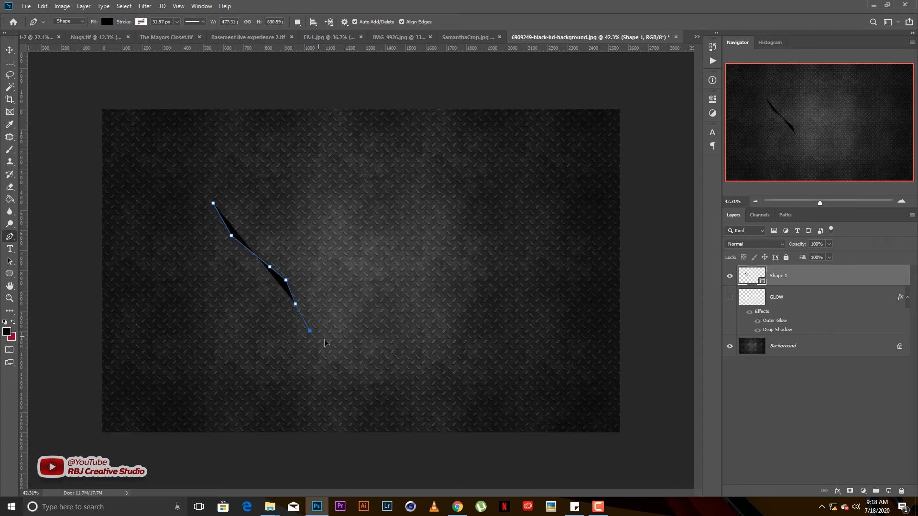
{"action": "left_click", "coordinate": [309, 331]}
{"action": "left_click", "coordinate": [336, 344]}
{"action": "left_click", "coordinate": [320, 330]}
{"action": "left_click", "coordinate": [306, 317]}
{"action": "left_click", "coordinate": [301, 299]}
{"action": "left_click", "coordinate": [296, 295]}
{"action": "left_click", "coordinate": [290, 273]}
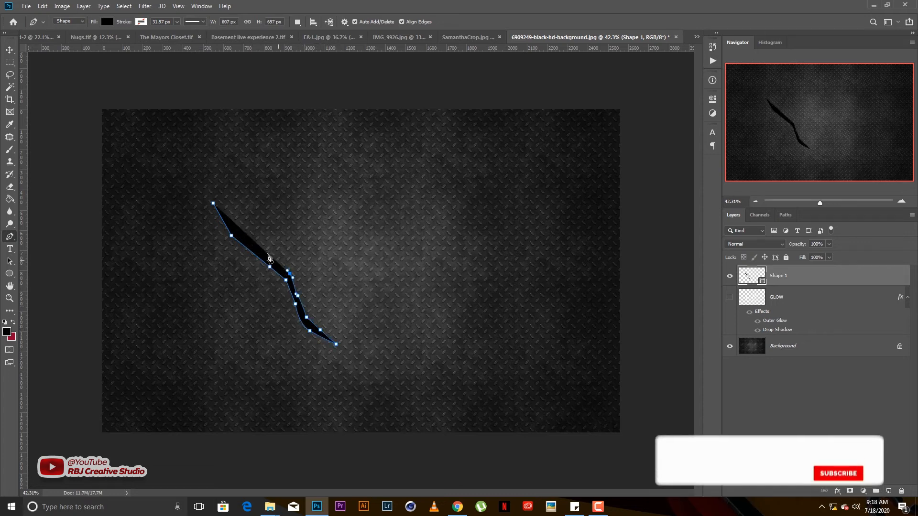
{"action": "left_click", "coordinate": [254, 251]}
{"action": "left_click", "coordinate": [242, 231]}
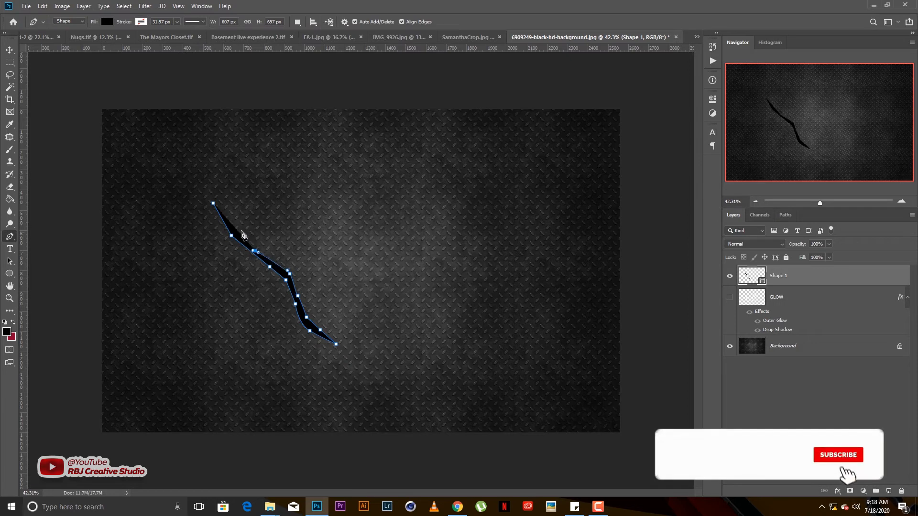
{"action": "left_click", "coordinate": [214, 203]}
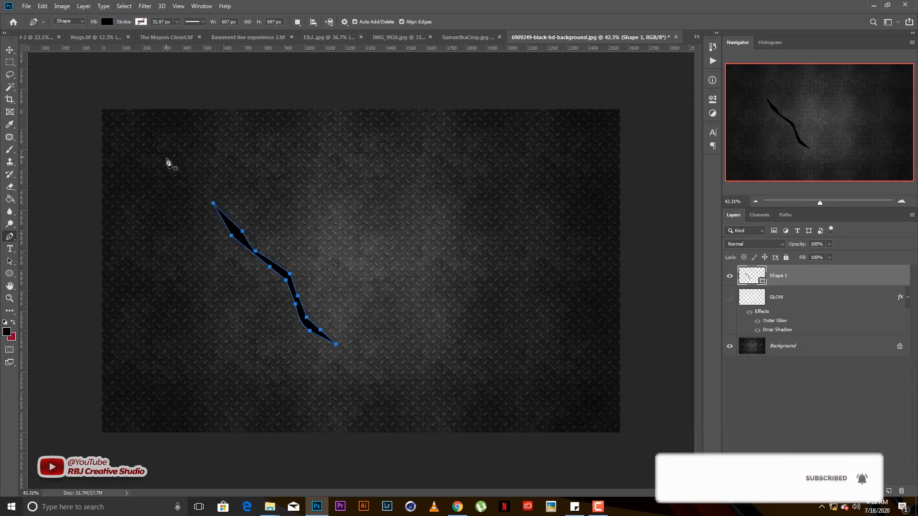
Move the jagged shape right toward the middle of the canvas and make the GLOW layer visible
{"action": "key", "text": "v"}
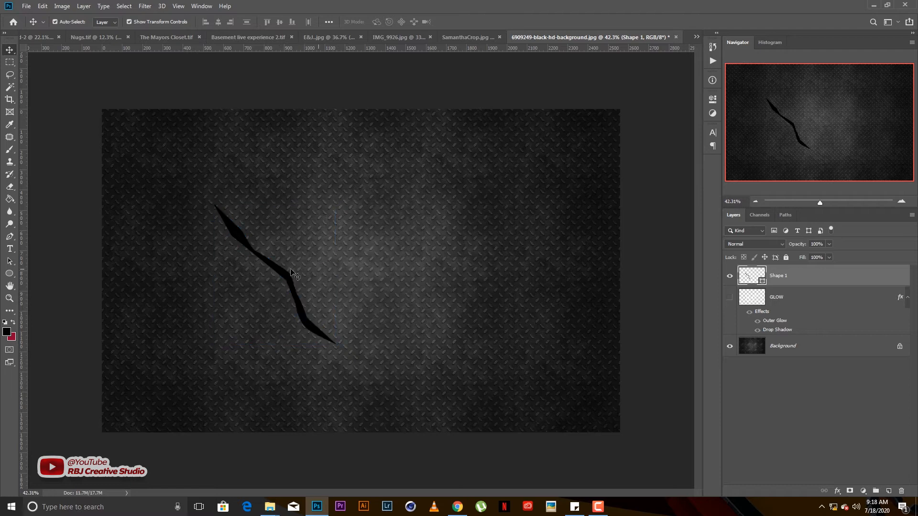
{"action": "left_click_drag", "start_coordinate": [295, 275], "coordinate": [336, 269]}
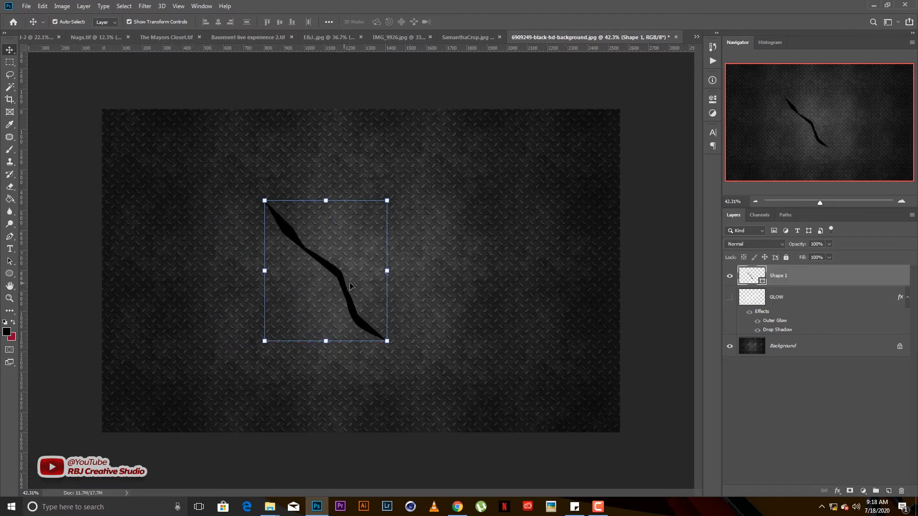
{"action": "left_click", "coordinate": [729, 297]}
Copy the GLOW layer's layer style and paste it onto the Shape 1 layer
{"action": "left_click", "coordinate": [784, 300]}
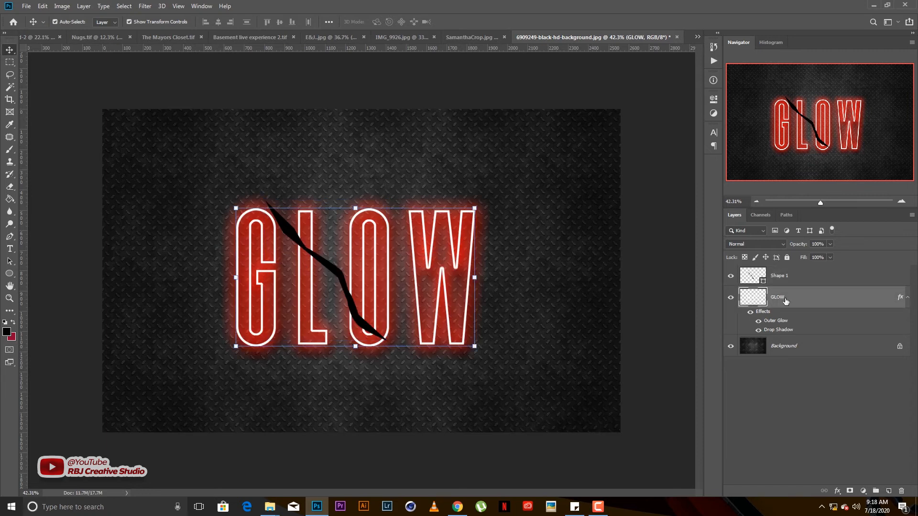
{"action": "right_click", "coordinate": [785, 300]}
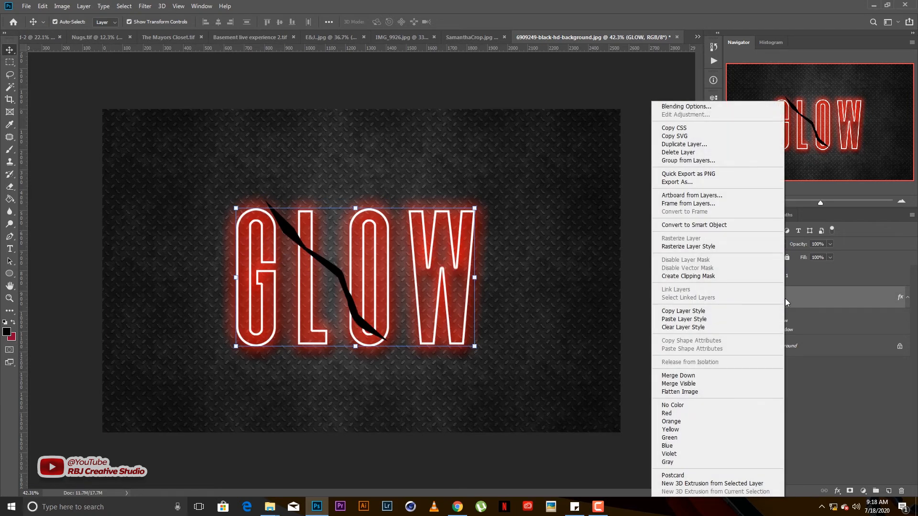
{"action": "left_click", "coordinate": [698, 311]}
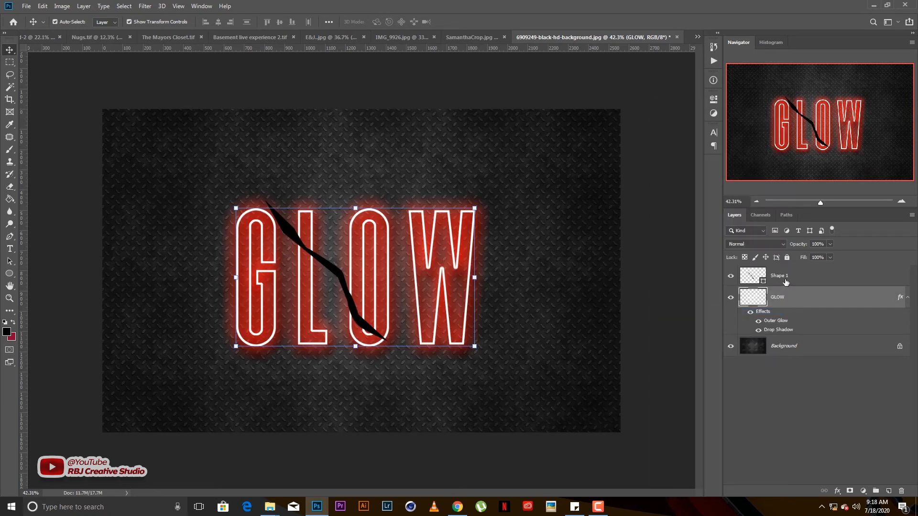
{"action": "right_click", "coordinate": [785, 282]}
{"action": "left_click", "coordinate": [693, 321]}
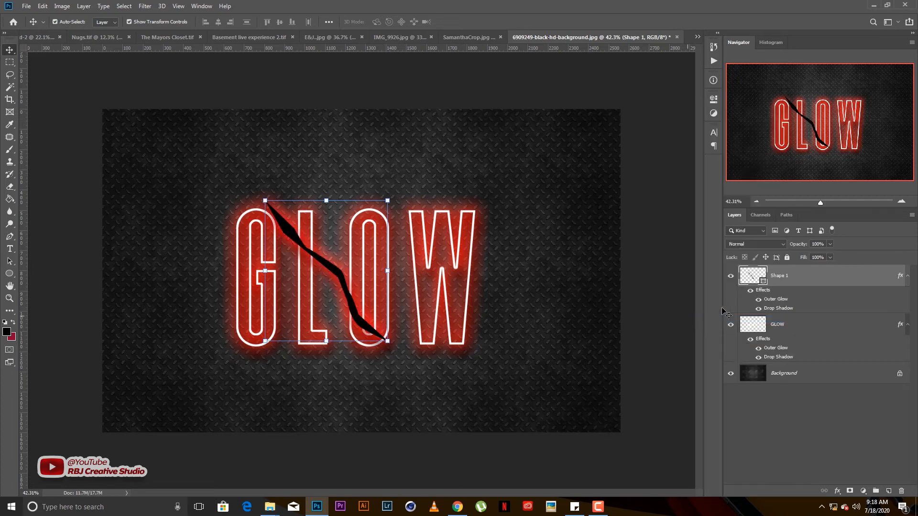
Hide the GLOW layer, shift the jagged shape slightly right and change its fill color to a saturated red
{"action": "left_click", "coordinate": [730, 323]}
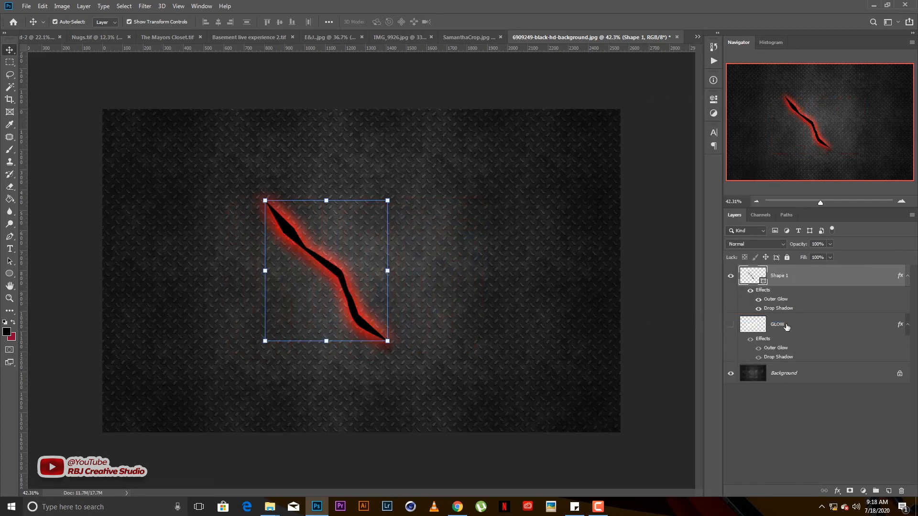
{"action": "left_click_drag", "start_coordinate": [335, 276], "coordinate": [348, 277]}
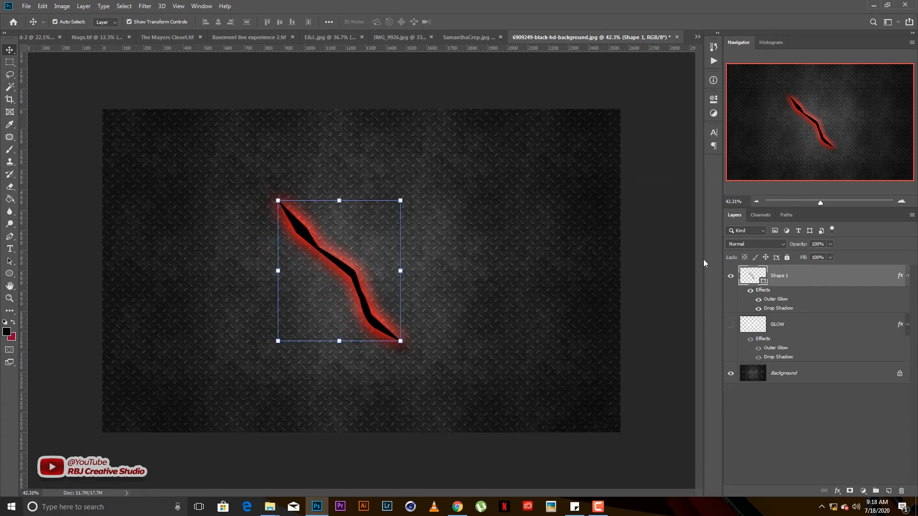
{"action": "double_click", "coordinate": [752, 276]}
{"action": "left_click_drag", "start_coordinate": [605, 243], "coordinate": [496, 164]}
{"action": "left_click", "coordinate": [664, 225]}
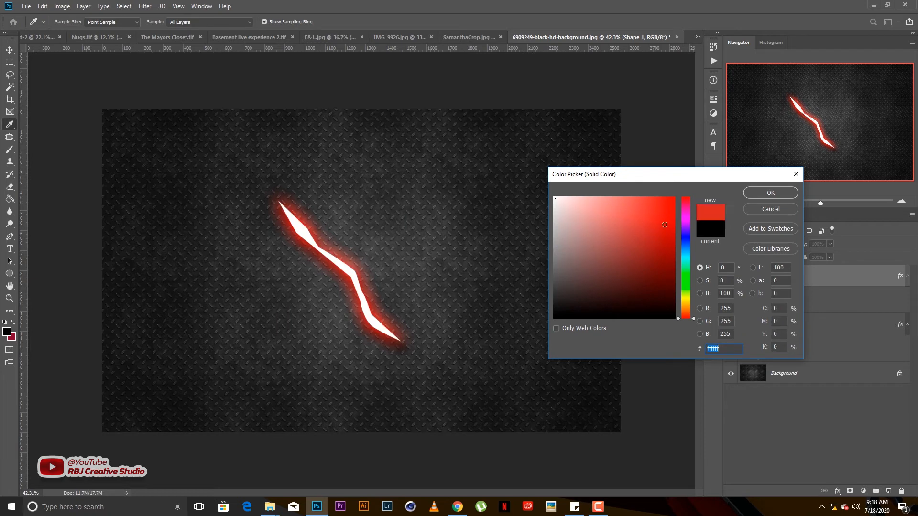
{"action": "left_click_drag", "start_coordinate": [664, 225], "coordinate": [674, 217]}
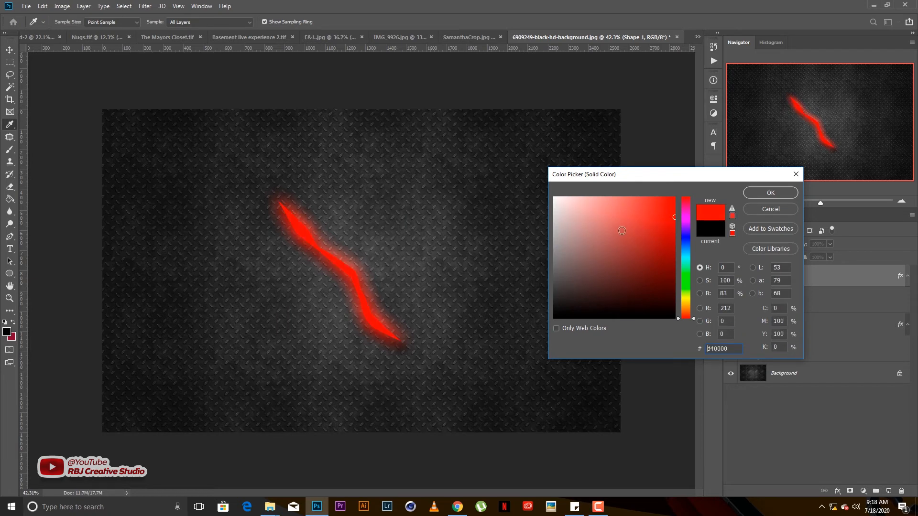
{"action": "left_click", "coordinate": [608, 236]}
{"action": "left_click_drag", "start_coordinate": [649, 230], "coordinate": [676, 215]}
{"action": "left_click", "coordinate": [782, 193]}
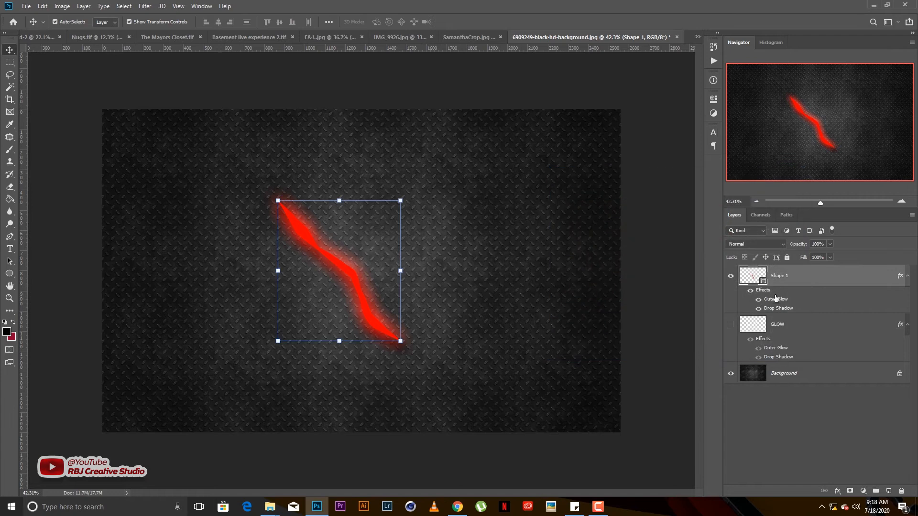
{"action": "left_click", "coordinate": [671, 298]}
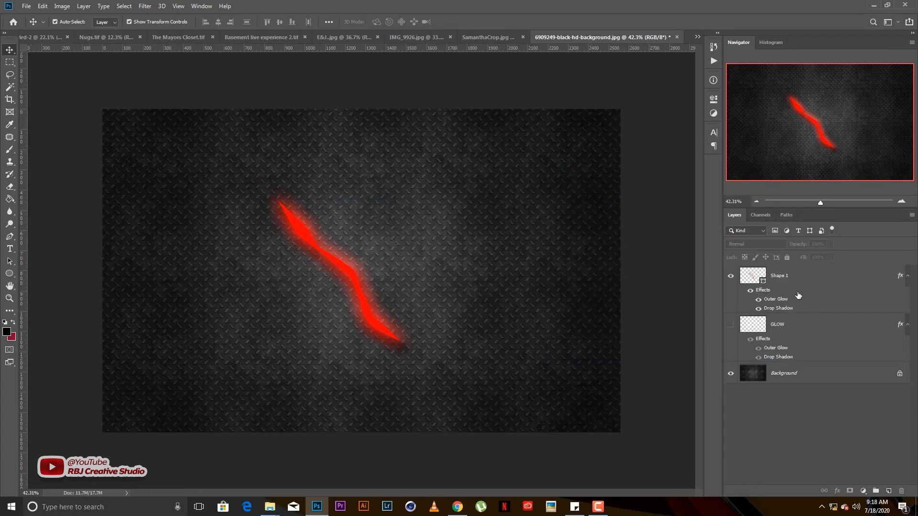
Compare Shape 1 with and without its Drop Shadow, and switch layer visibility so only GLOW shows over the background
{"action": "left_click", "coordinate": [758, 309]}
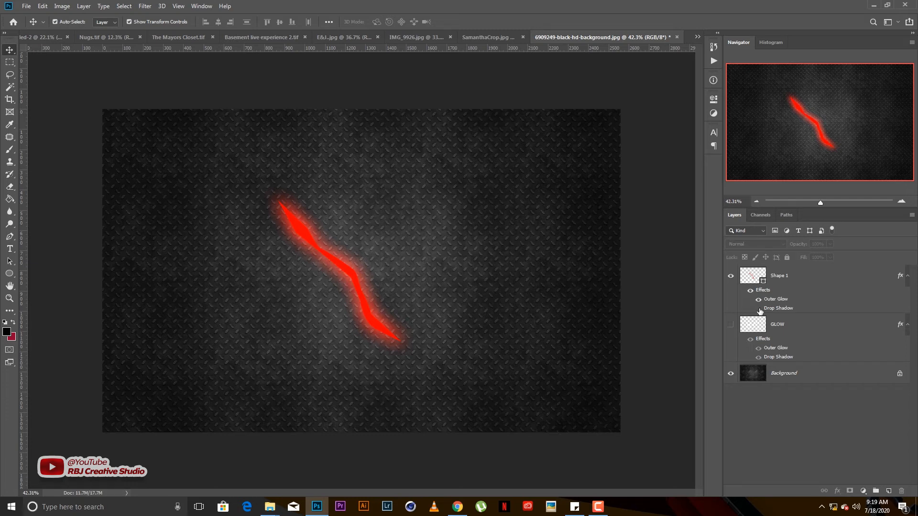
{"action": "left_click", "coordinate": [759, 308]}
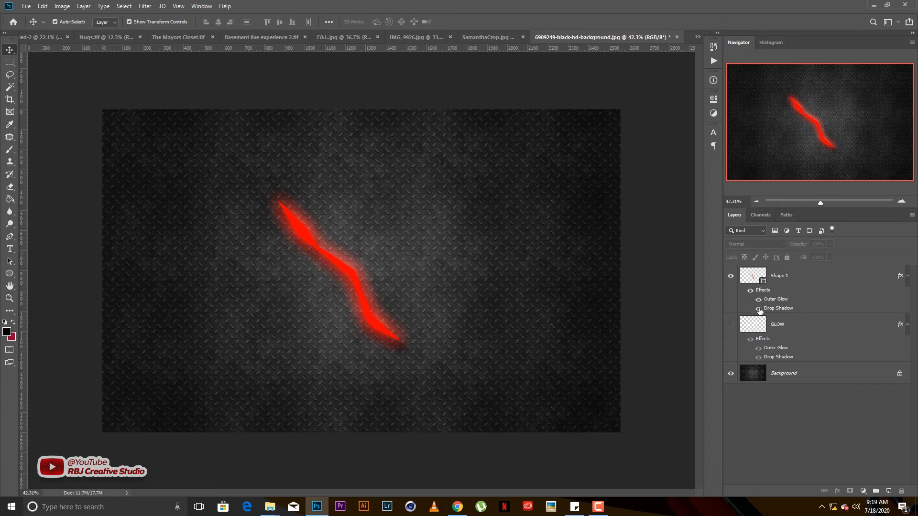
{"action": "left_click", "coordinate": [730, 277]}
{"action": "left_click", "coordinate": [730, 324]}
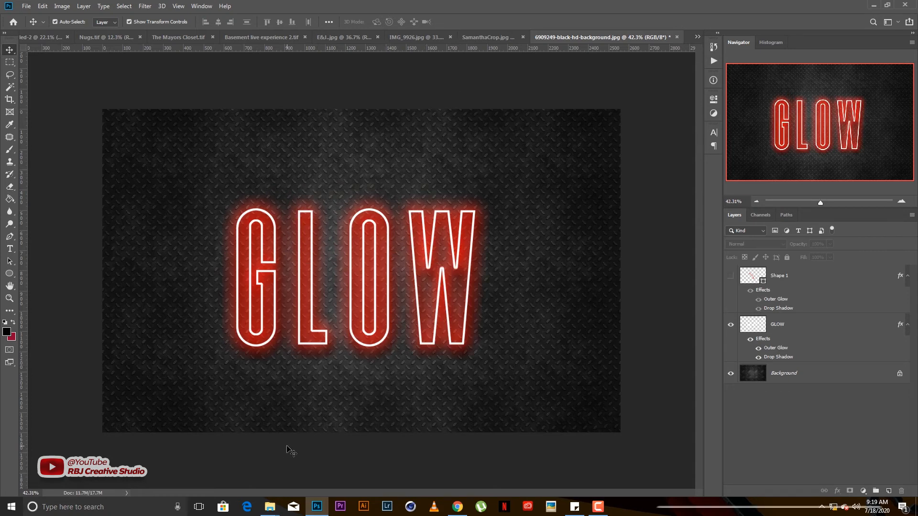
{"action": "left_click", "coordinate": [268, 511]}
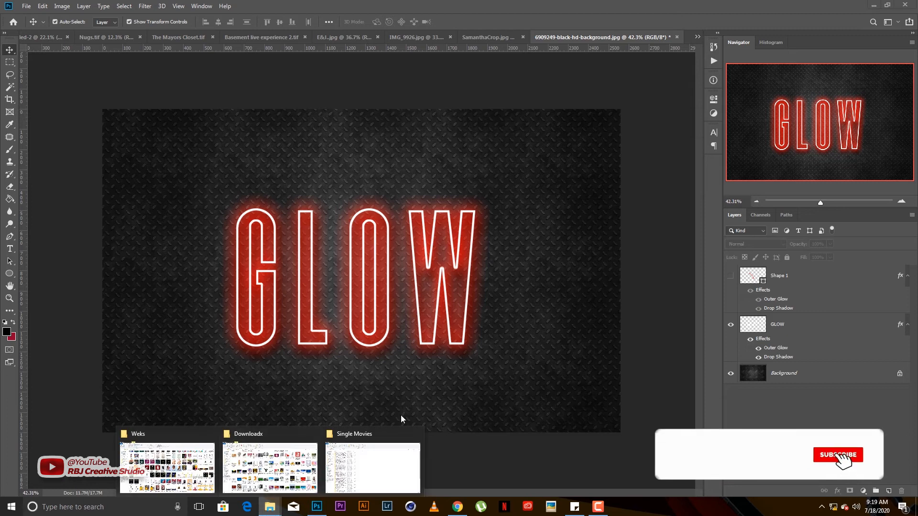
{"action": "left_click", "coordinate": [275, 472]}
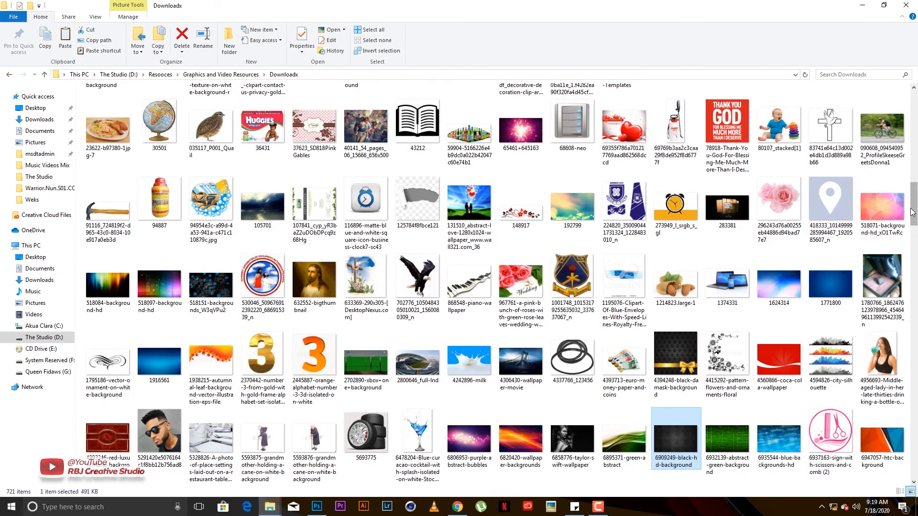
{"action": "left_click_drag", "start_coordinate": [914, 221], "coordinate": [915, 270]}
{"action": "scroll", "coordinate": [914, 241], "scroll_direction": "down", "scroll_amount": 3}
{"action": "left_click_drag", "start_coordinate": [159, 191], "coordinate": [491, 3]}
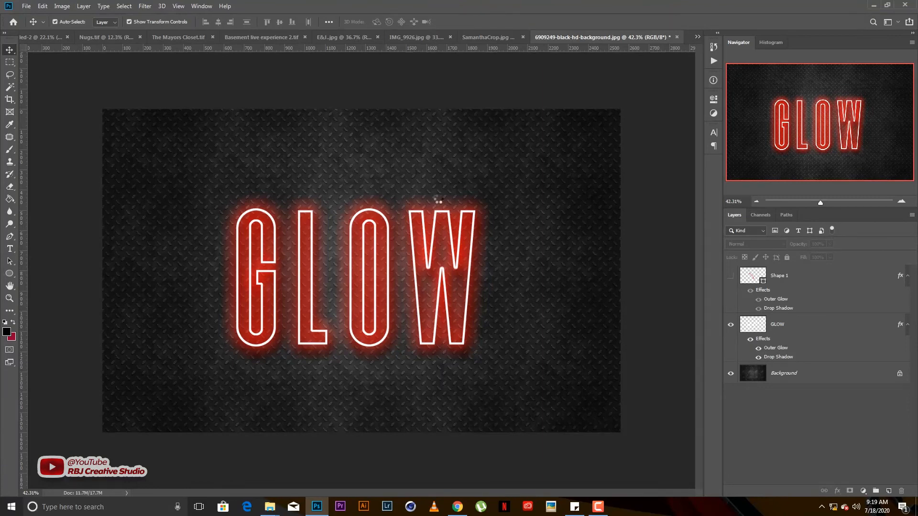
{"action": "left_click_drag", "start_coordinate": [440, 213], "coordinate": [451, 219]}
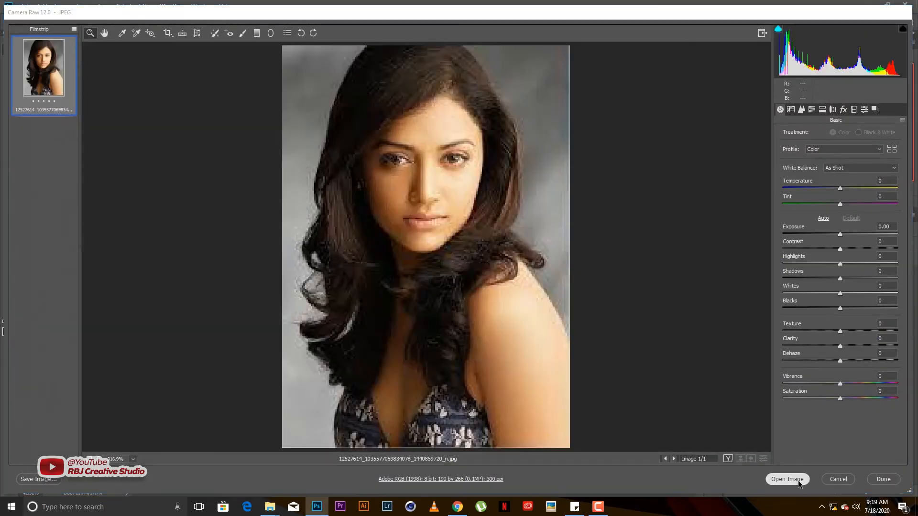
{"action": "left_click", "coordinate": [797, 480]}
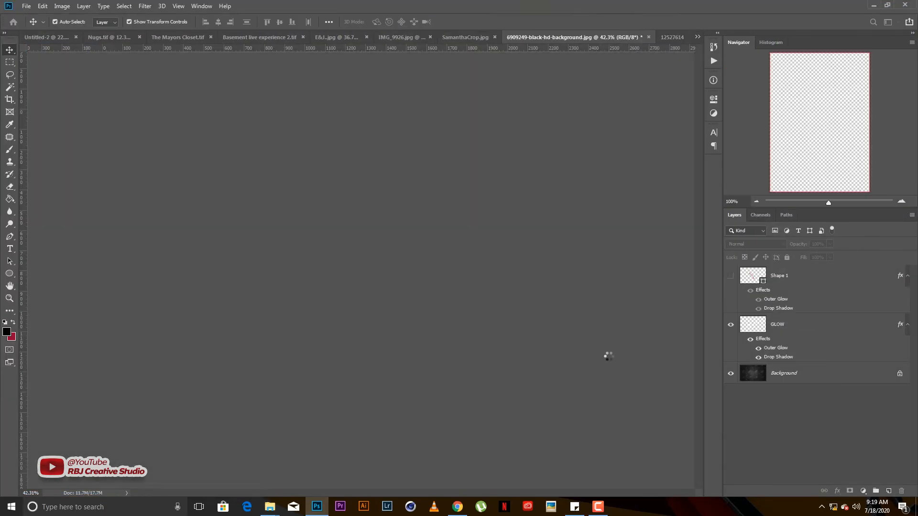
{"action": "key", "text": "ctrl+w"}
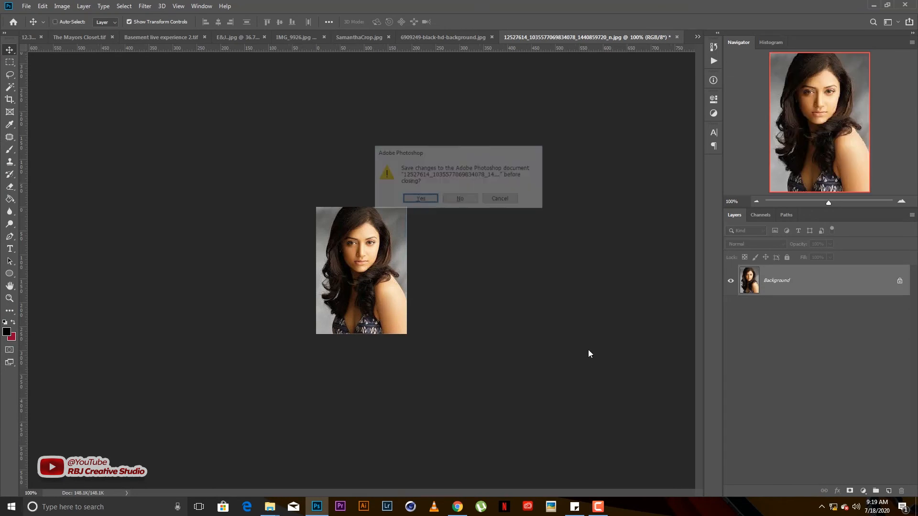
{"action": "left_click", "coordinate": [462, 200]}
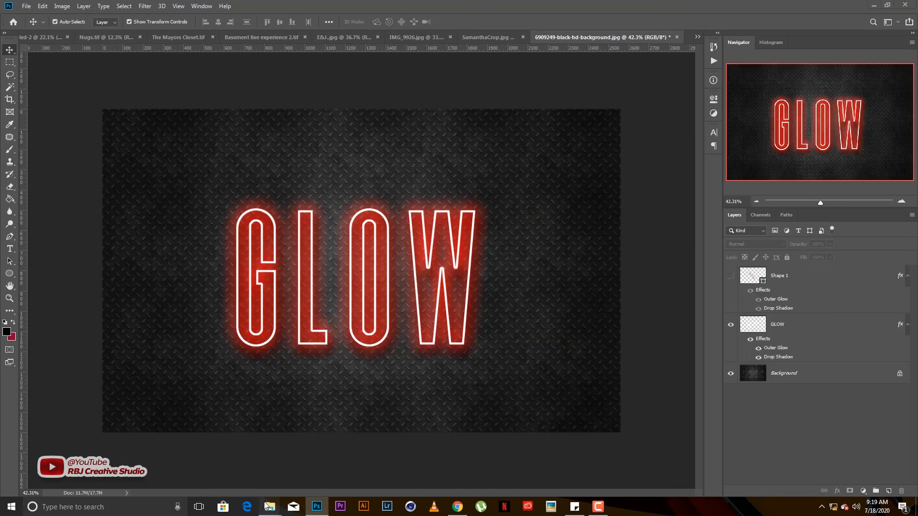
Open the second of the three black-and-white seated portraits from the Downloadx folder in Photoshop, accepting the default Camera Raw settings
{"action": "mouse_move", "coordinate": [270, 506]}
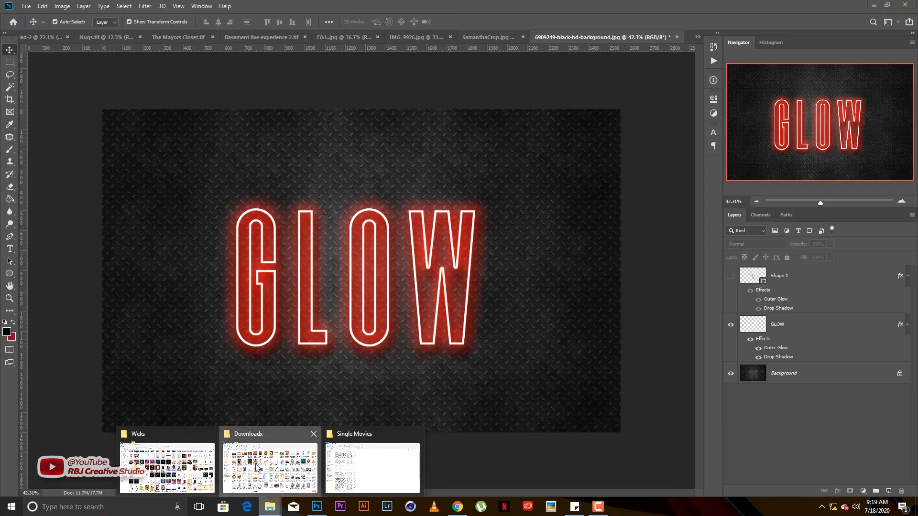
{"action": "left_click", "coordinate": [261, 466]}
{"action": "left_click_drag", "start_coordinate": [915, 268], "coordinate": [914, 287]}
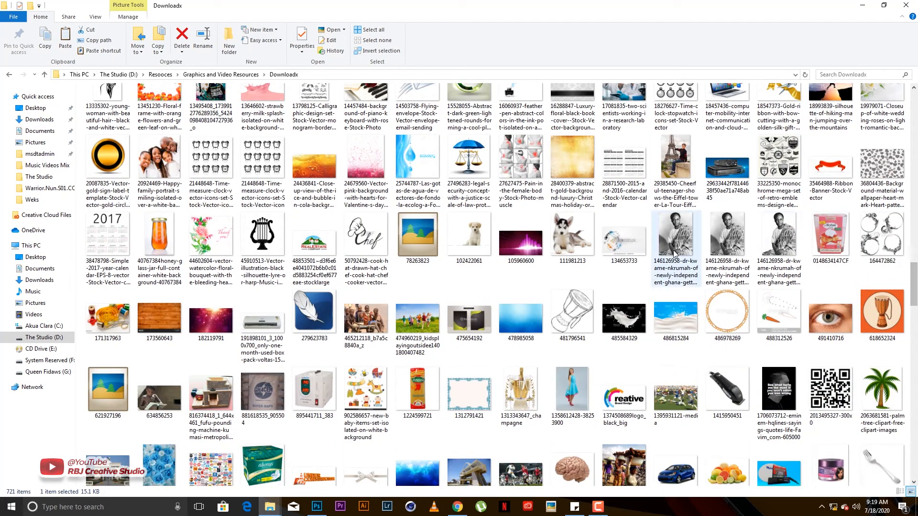
{"action": "left_click", "coordinate": [687, 258]}
{"action": "left_click", "coordinate": [732, 250]}
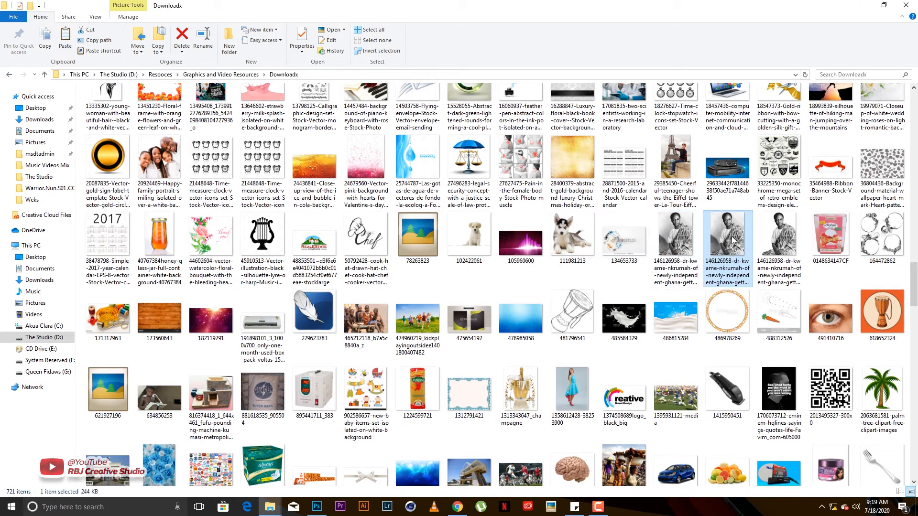
{"action": "left_click_drag", "start_coordinate": [734, 240], "coordinate": [500, 4]}
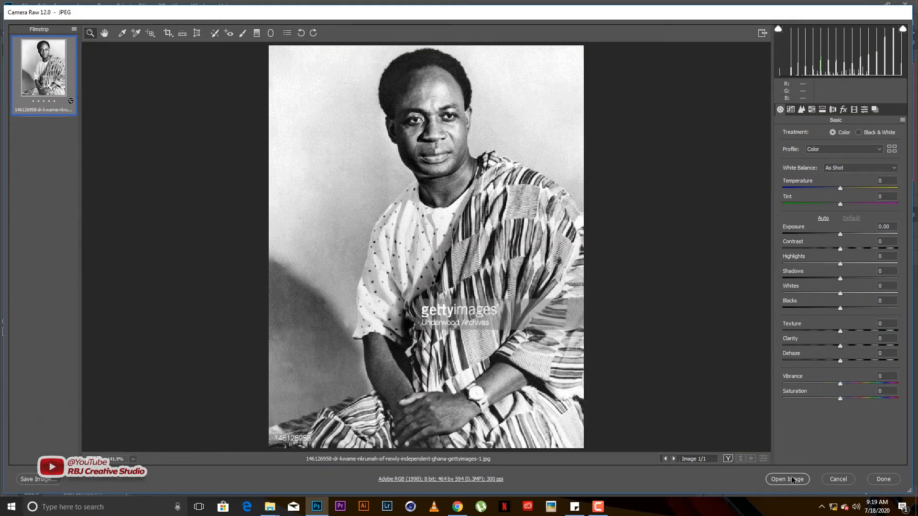
{"action": "left_click", "coordinate": [787, 479]}
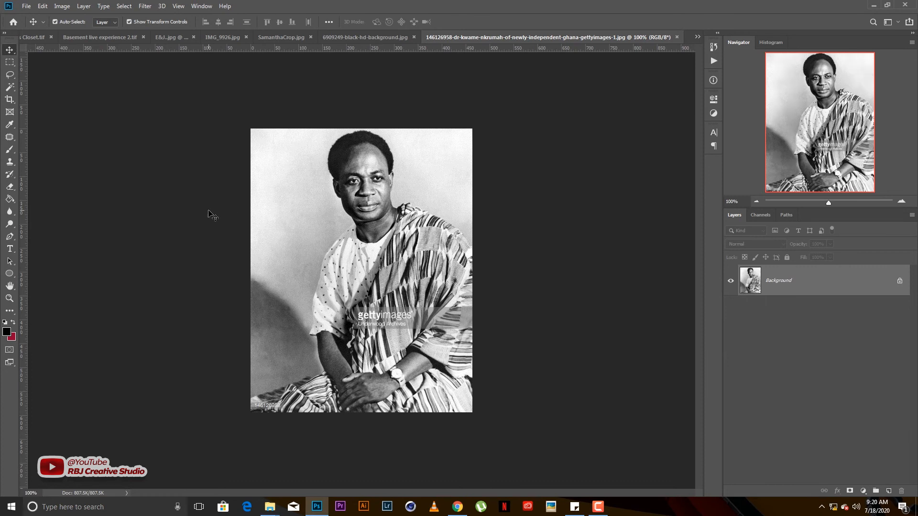
With the Pen tool in Shape mode, trace the upper edge of the striped knee cloth from the photo's left edge to the forearm
{"action": "left_click", "coordinate": [10, 237]}
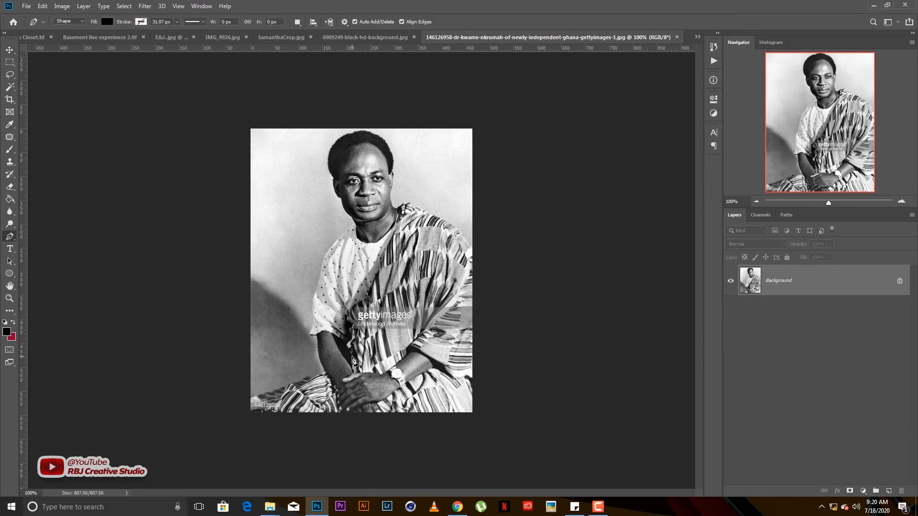
{"action": "scroll", "coordinate": [318, 378], "scroll_direction": "up", "scroll_amount": 1}
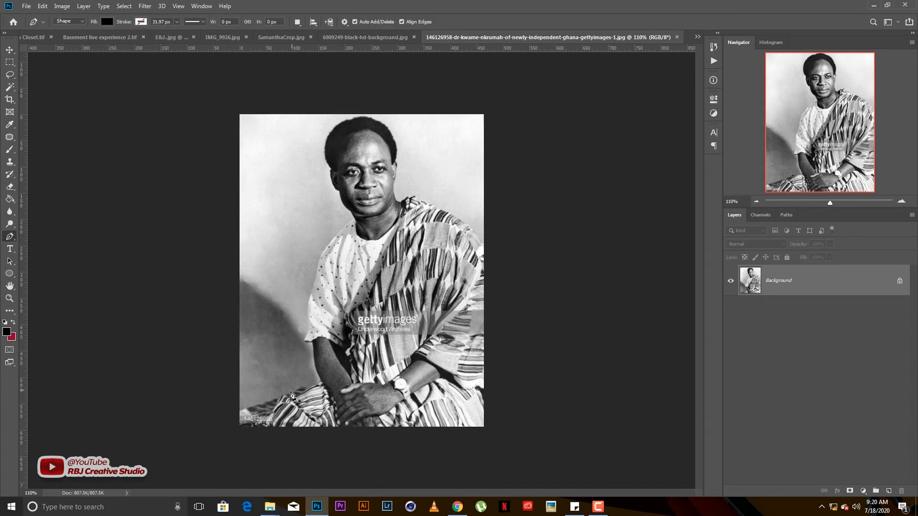
{"action": "left_click", "coordinate": [243, 410]}
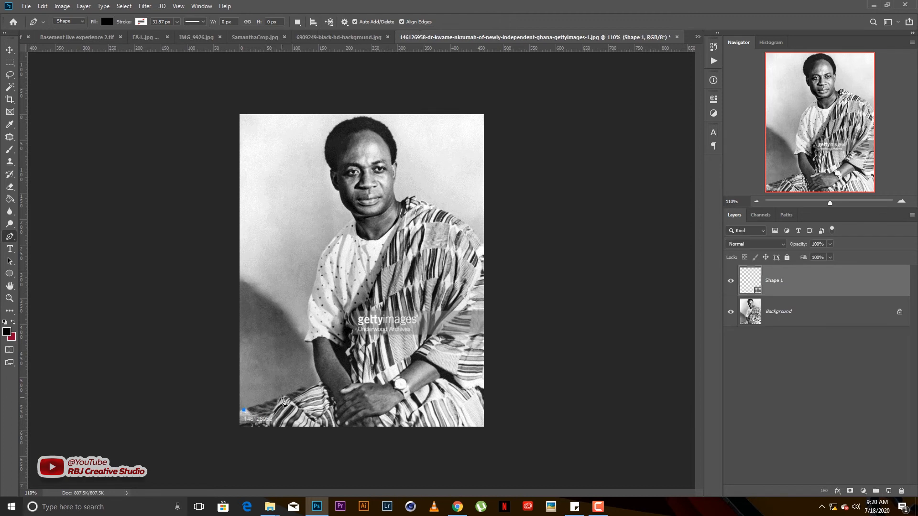
{"action": "left_click", "coordinate": [287, 396]}
{"action": "left_click_drag", "start_coordinate": [301, 388], "coordinate": [305, 387]}
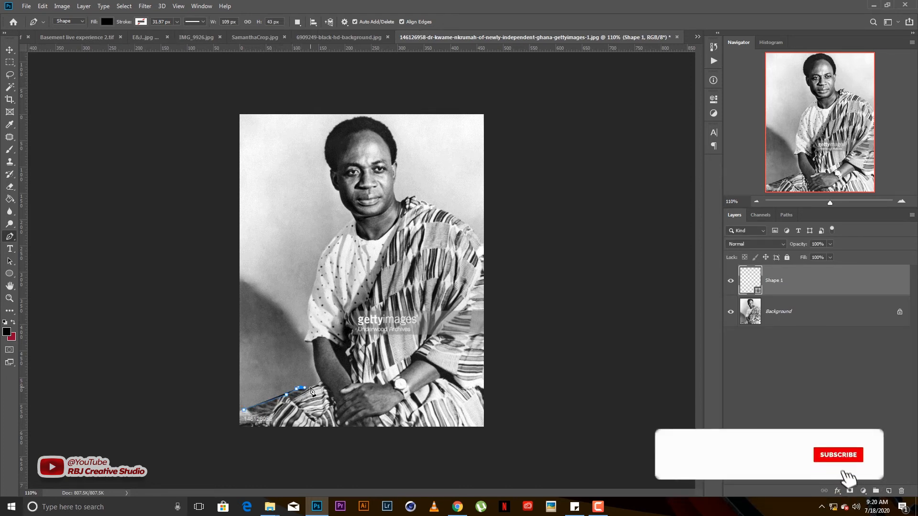
{"action": "left_click", "coordinate": [317, 386]}
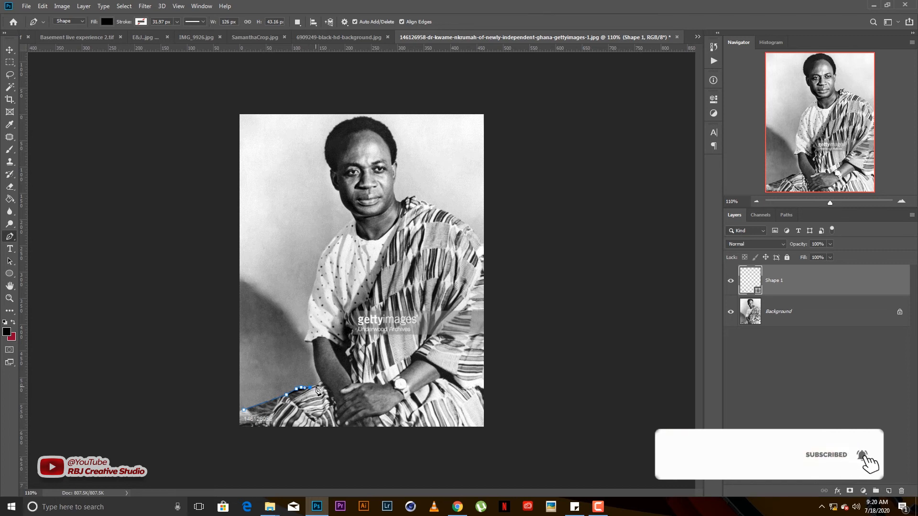
{"action": "left_click", "coordinate": [319, 379]}
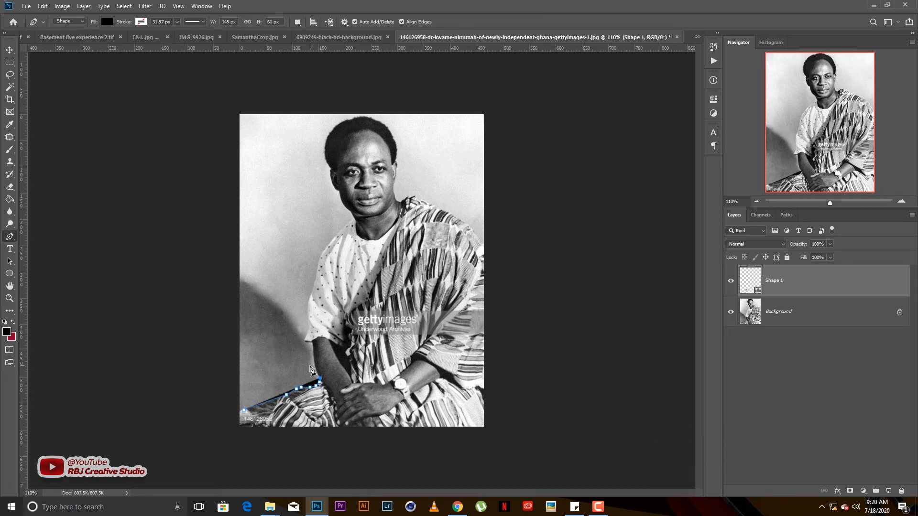
Trace back just above the knee-cloth line to its starting point, closing it as a thin black shape about 147 px wide and 61 px high
{"action": "scroll", "coordinate": [313, 376], "scroll_direction": "up", "scroll_amount": 7}
{"action": "left_click_drag", "start_coordinate": [310, 381], "coordinate": [369, 322]}
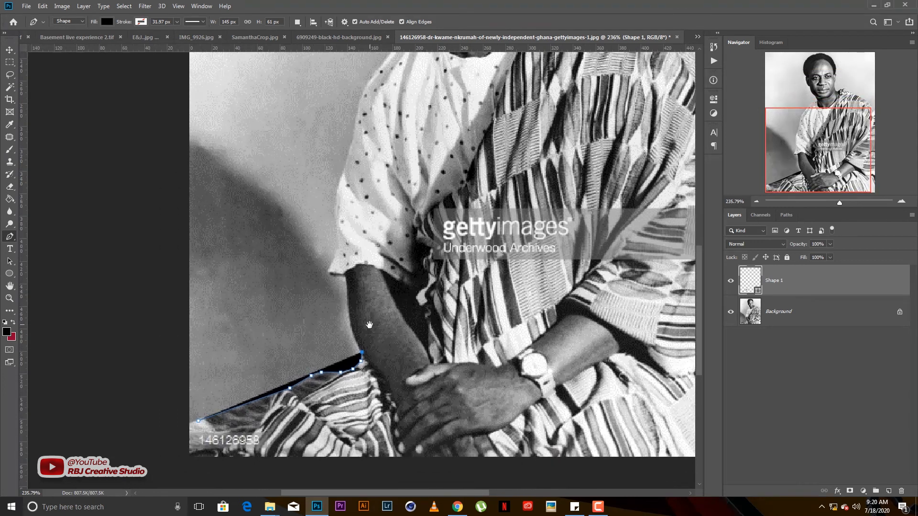
{"action": "left_click", "coordinate": [356, 357]}
{"action": "left_click", "coordinate": [356, 362]}
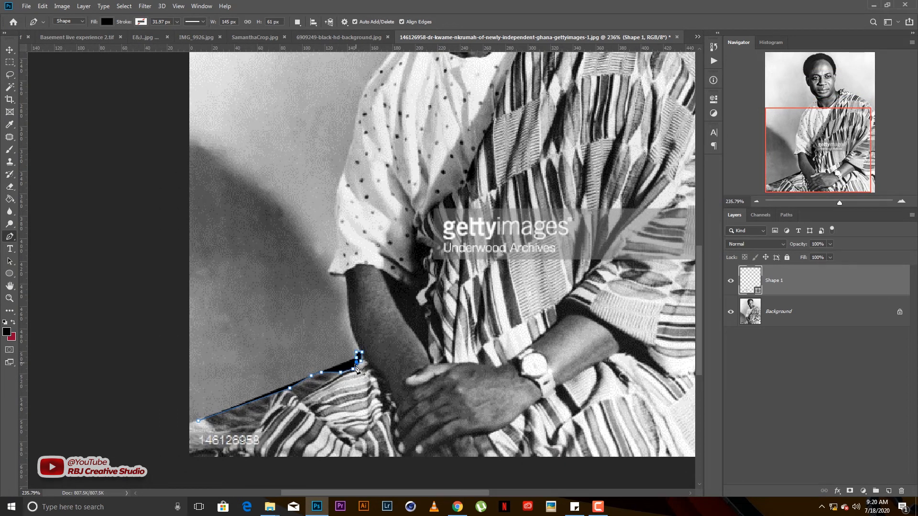
{"action": "left_click", "coordinate": [350, 365]}
{"action": "left_click", "coordinate": [337, 370]}
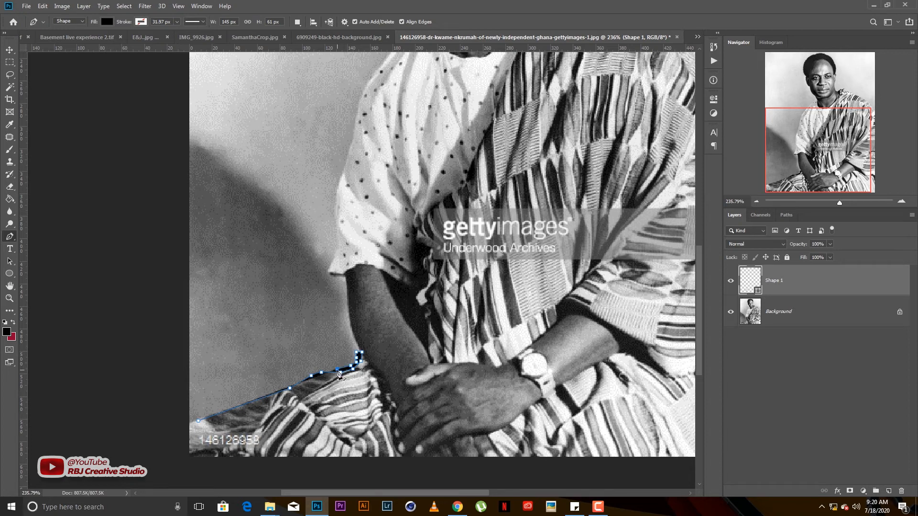
{"action": "left_click", "coordinate": [325, 368]}
{"action": "left_click", "coordinate": [315, 368]}
{"action": "left_click", "coordinate": [298, 379]}
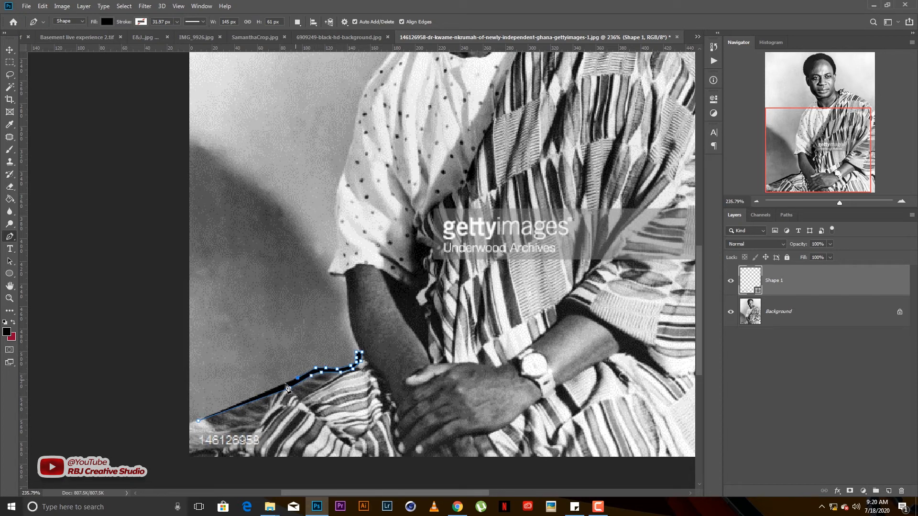
{"action": "left_click", "coordinate": [284, 387]}
{"action": "left_click", "coordinate": [265, 393]}
{"action": "left_click", "coordinate": [214, 411]}
{"action": "left_click", "coordinate": [196, 419]}
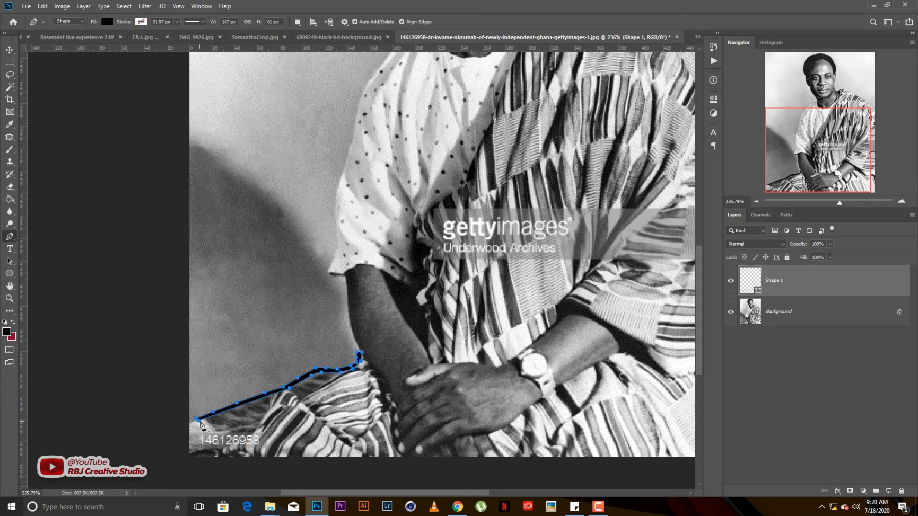
Deselect the Shape 1 layer and keep the Pen tool active for drawing a separate shape
{"action": "left_click_drag", "start_coordinate": [411, 314], "coordinate": [373, 356]}
{"action": "key", "text": "v"}
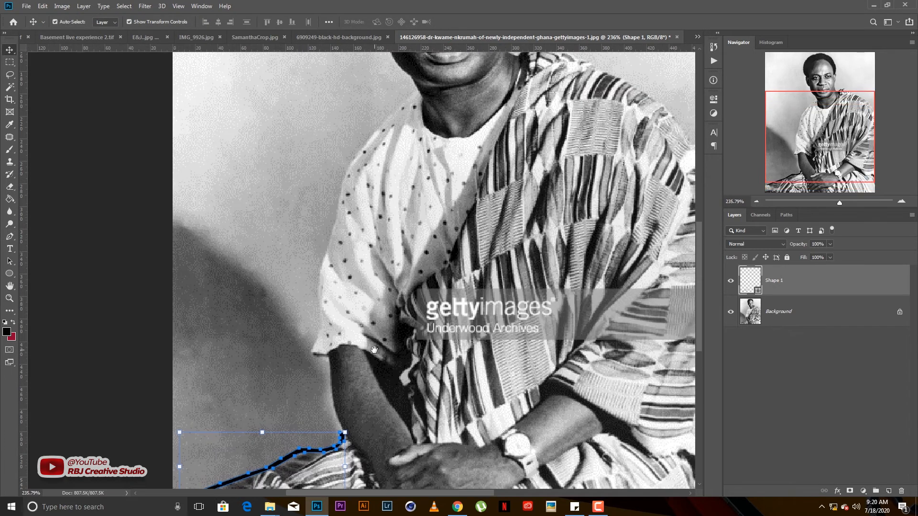
{"action": "key", "text": "p"}
{"action": "left_click_drag", "start_coordinate": [614, 315], "coordinate": [610, 238]}
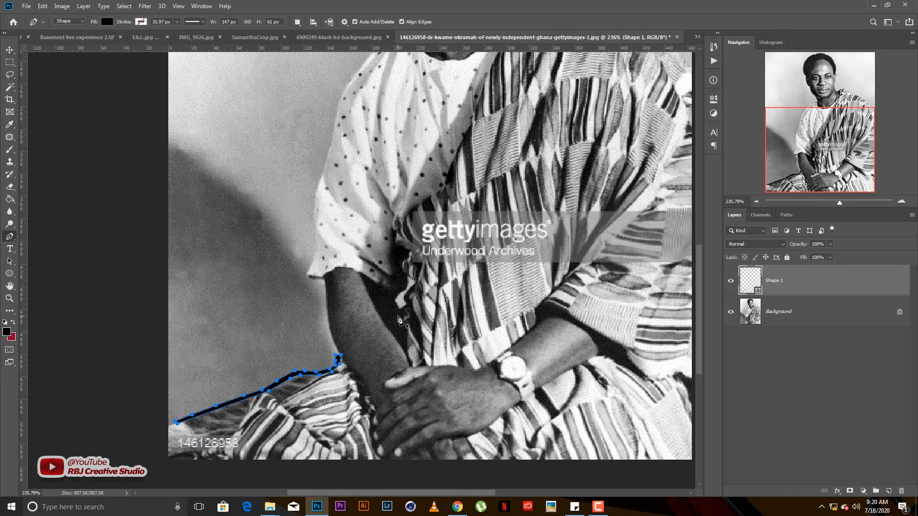
{"action": "left_click_drag", "start_coordinate": [481, 256], "coordinate": [479, 287]}
{"action": "left_click", "coordinate": [795, 387]}
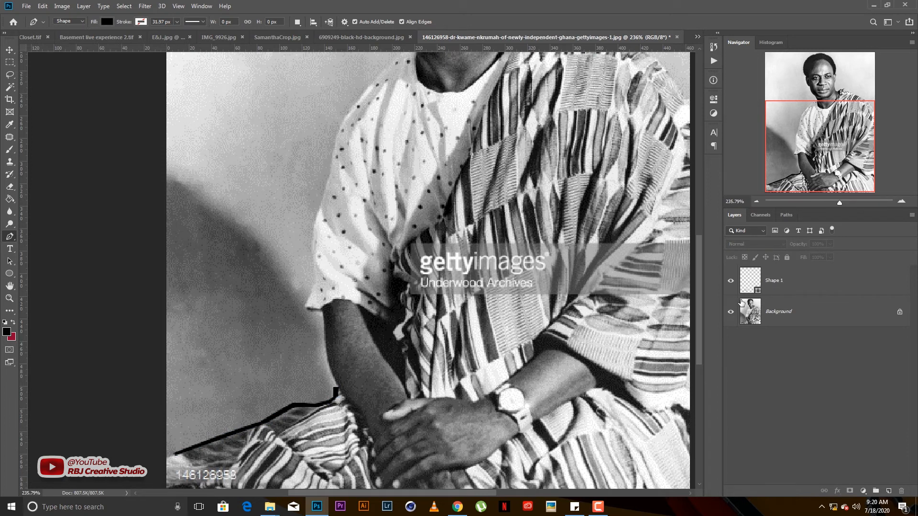
{"action": "left_click_drag", "start_coordinate": [685, 329], "coordinate": [682, 338]}
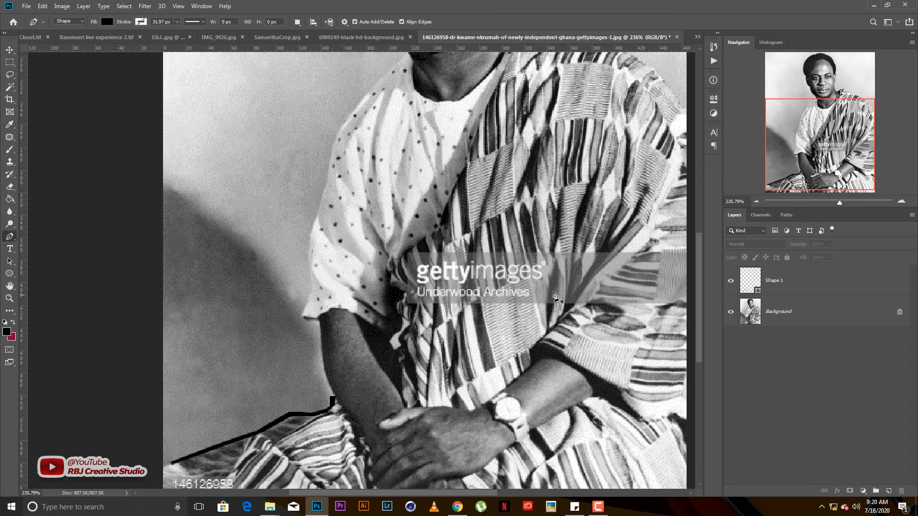
Trace the outer edge of the white dotted sleeve from the cuff up toward the shoulder with the Pen tool, about 134 px high
{"action": "scroll", "coordinate": [326, 318], "scroll_direction": "up", "scroll_amount": 2}
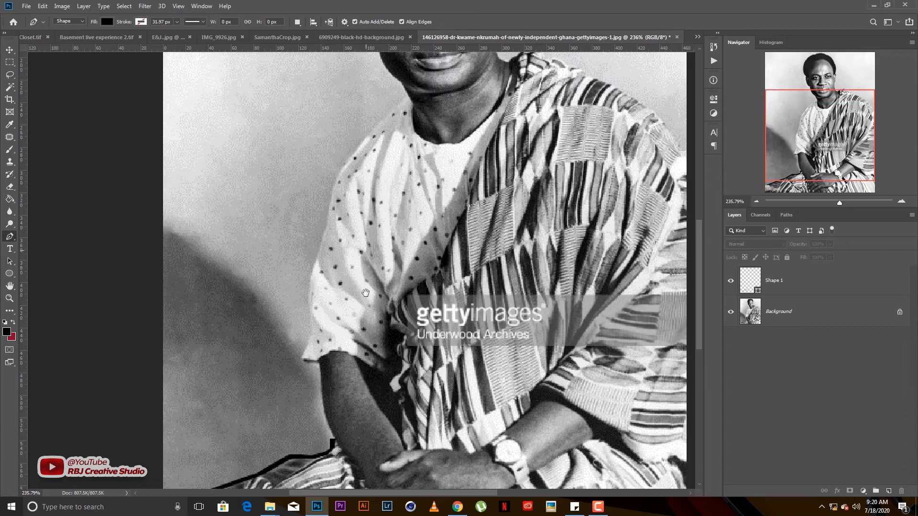
{"action": "left_click", "coordinate": [301, 358]}
{"action": "left_click", "coordinate": [308, 341]}
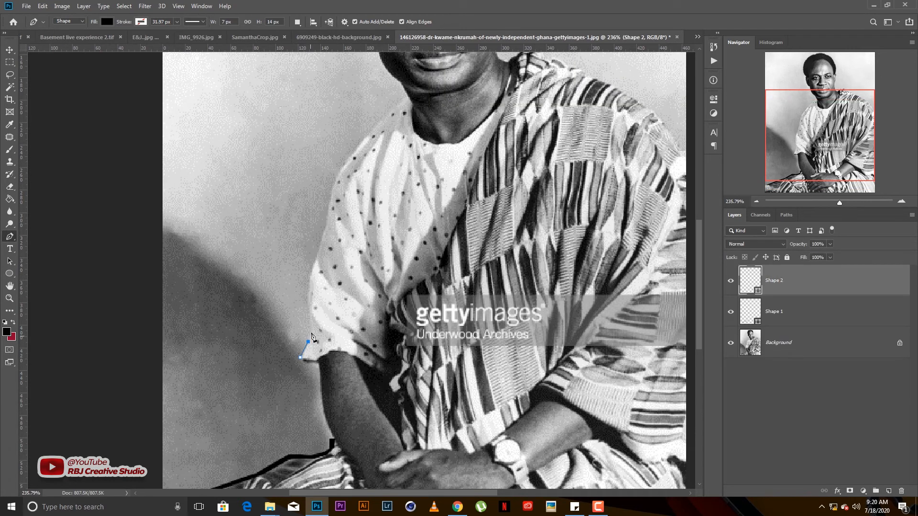
{"action": "left_click", "coordinate": [311, 331]}
{"action": "left_click", "coordinate": [309, 315]}
{"action": "left_click", "coordinate": [308, 299]}
{"action": "left_click", "coordinate": [311, 279]}
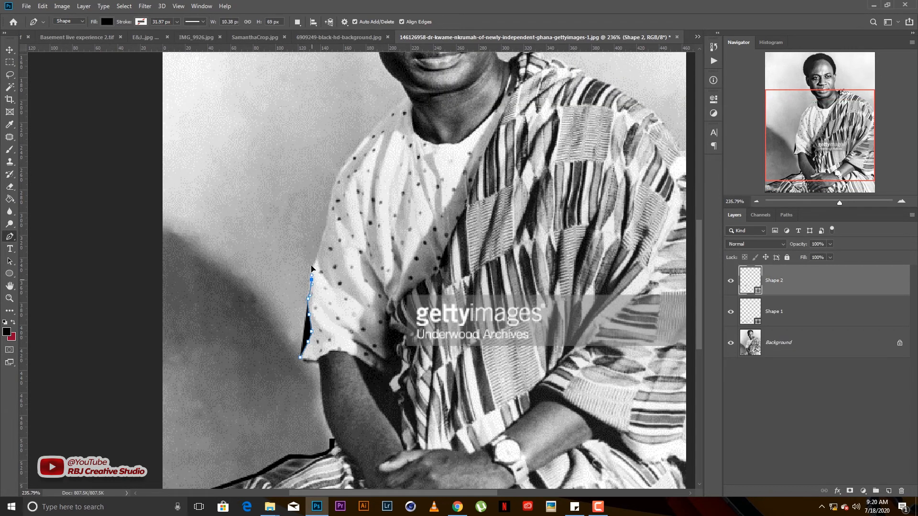
{"action": "left_click", "coordinate": [315, 259]}
{"action": "left_click", "coordinate": [320, 242]}
{"action": "left_click", "coordinate": [320, 236]}
{"action": "left_click", "coordinate": [324, 218]}
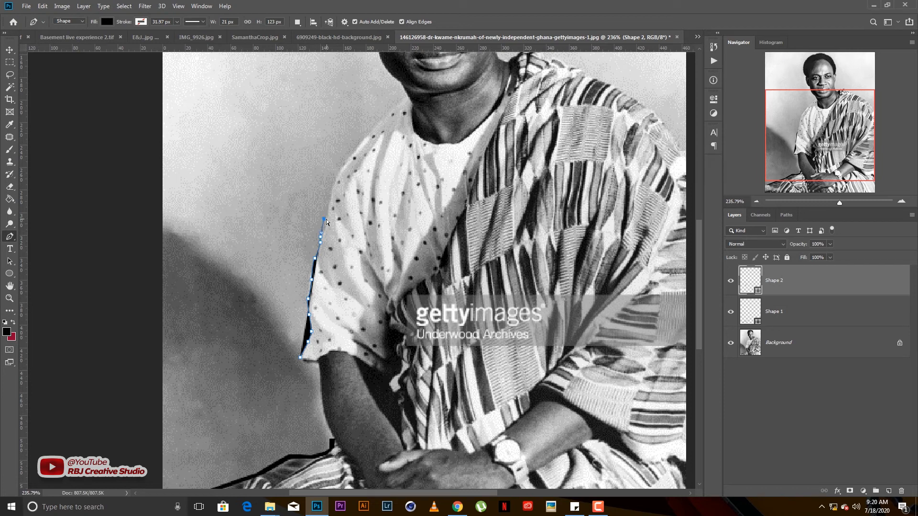
{"action": "left_click", "coordinate": [327, 207]}
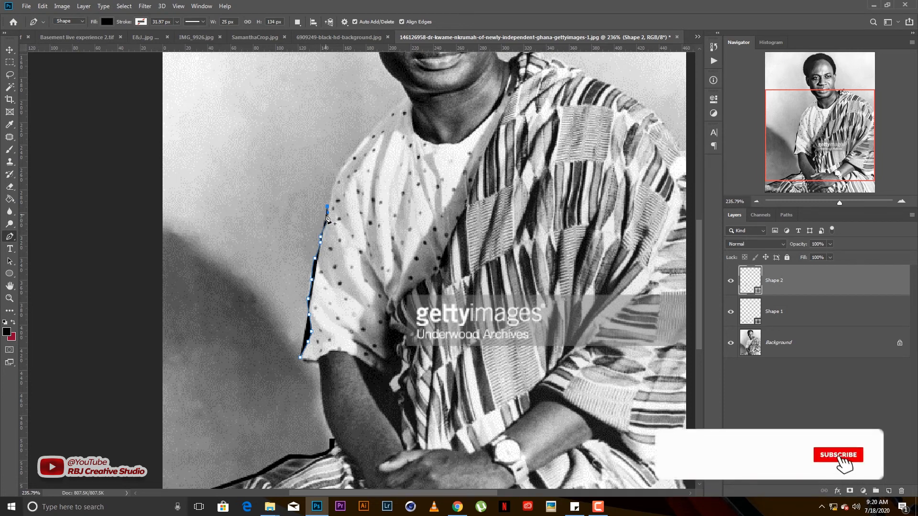
Trace back down beside the sleeve line to the cuff to form a thin black outline strip, and switch to the Move tool
{"action": "left_click", "coordinate": [325, 214]}
{"action": "left_click", "coordinate": [322, 231]}
{"action": "left_click", "coordinate": [317, 240]}
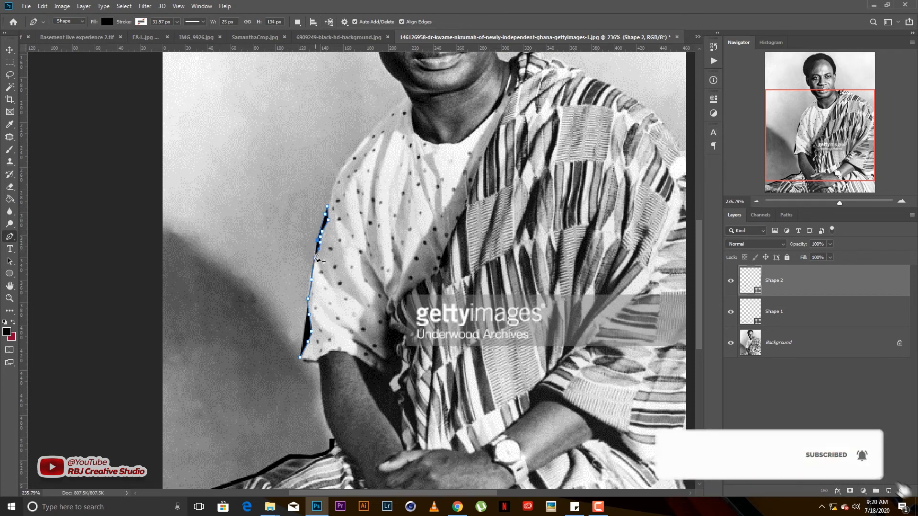
{"action": "left_click", "coordinate": [314, 258]}
{"action": "left_click", "coordinate": [309, 273]}
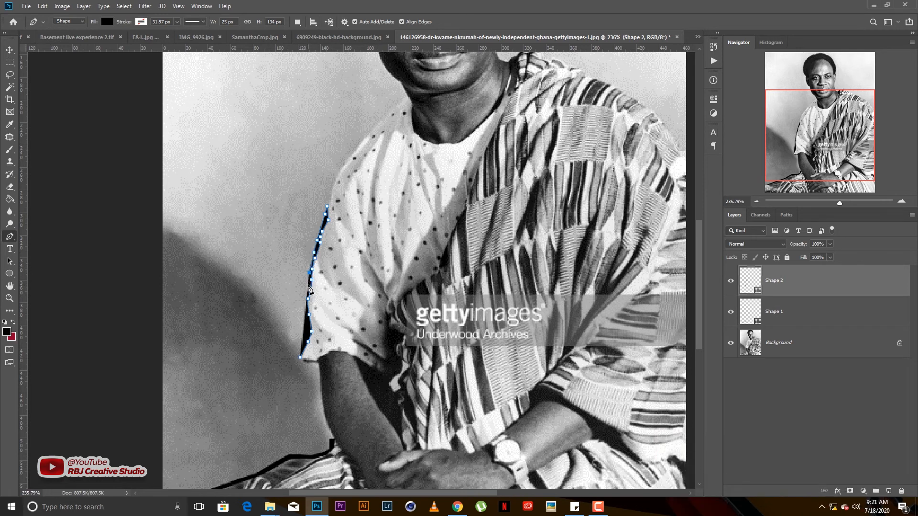
{"action": "left_click", "coordinate": [306, 316]}
{"action": "left_click", "coordinate": [311, 331]}
{"action": "left_click", "coordinate": [307, 335]}
{"action": "left_click", "coordinate": [12, 51]}
{"action": "left_click_drag", "start_coordinate": [500, 365], "coordinate": [484, 299]}
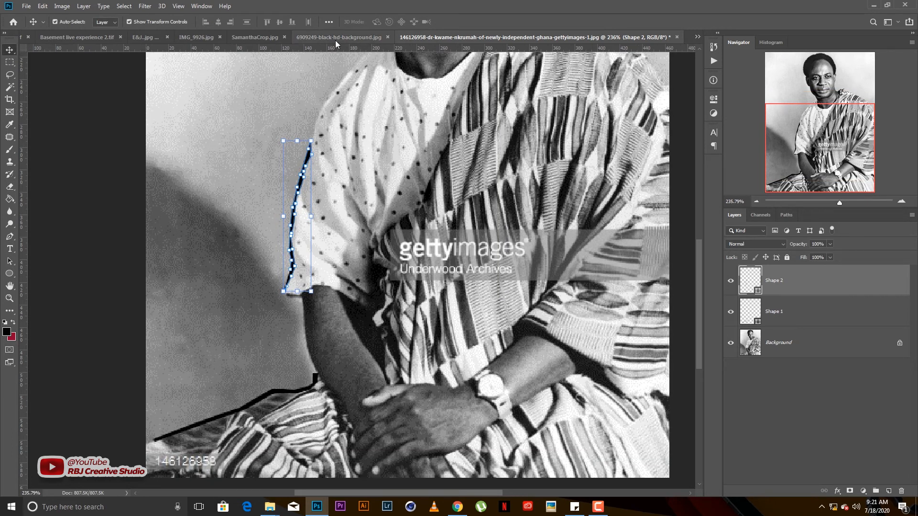
Paste the copied glow layer style onto the Shape 2 sleeve strip and the Shape 1 knee-cloth line
{"action": "right_click", "coordinate": [796, 281]}
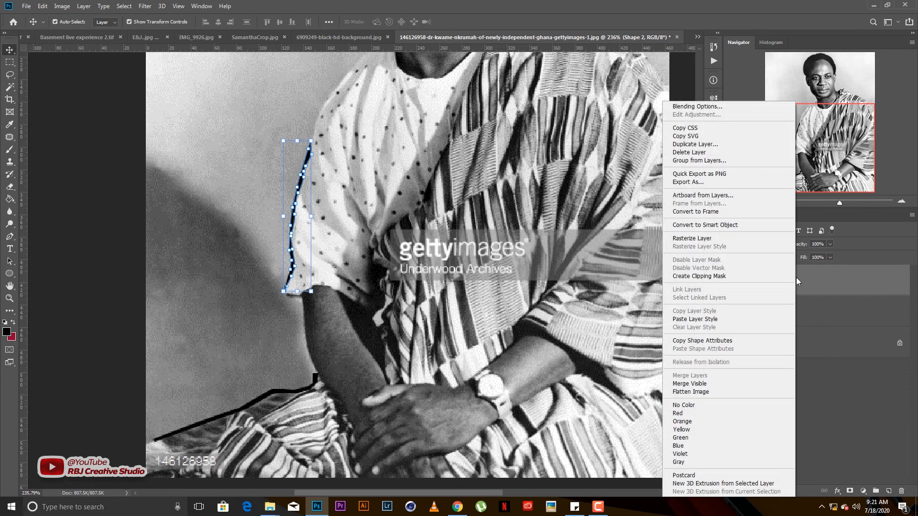
{"action": "left_click", "coordinate": [689, 321]}
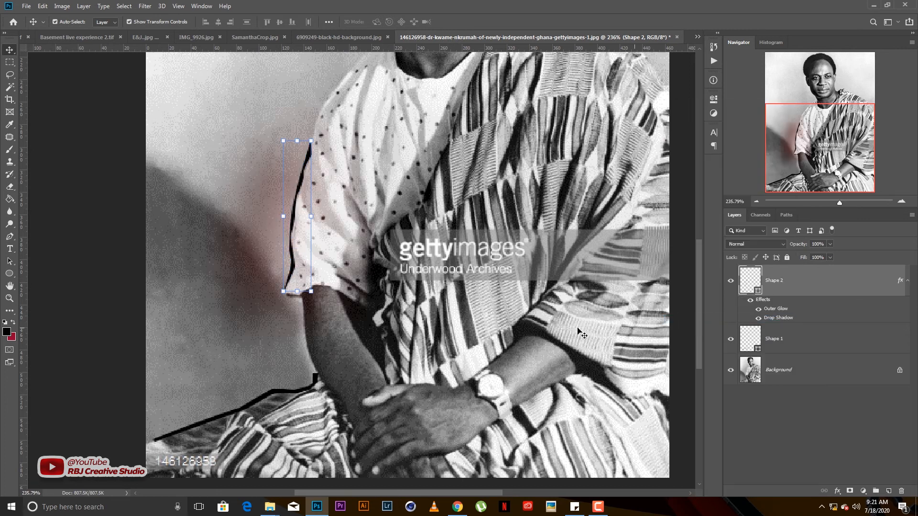
{"action": "scroll", "coordinate": [581, 334], "scroll_direction": "down", "scroll_amount": 3}
{"action": "left_click", "coordinate": [801, 339]}
{"action": "right_click", "coordinate": [801, 340]}
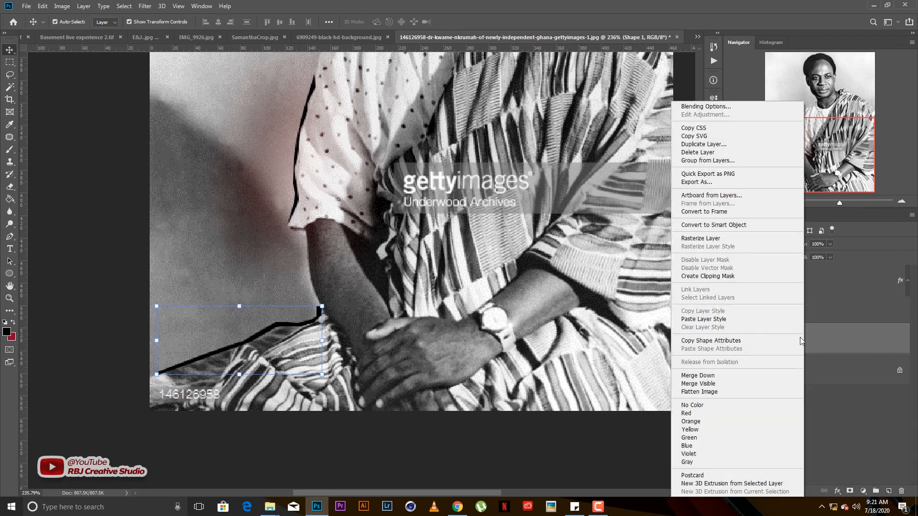
{"action": "left_click", "coordinate": [696, 320]}
{"action": "left_click_drag", "start_coordinate": [428, 297], "coordinate": [415, 341]}
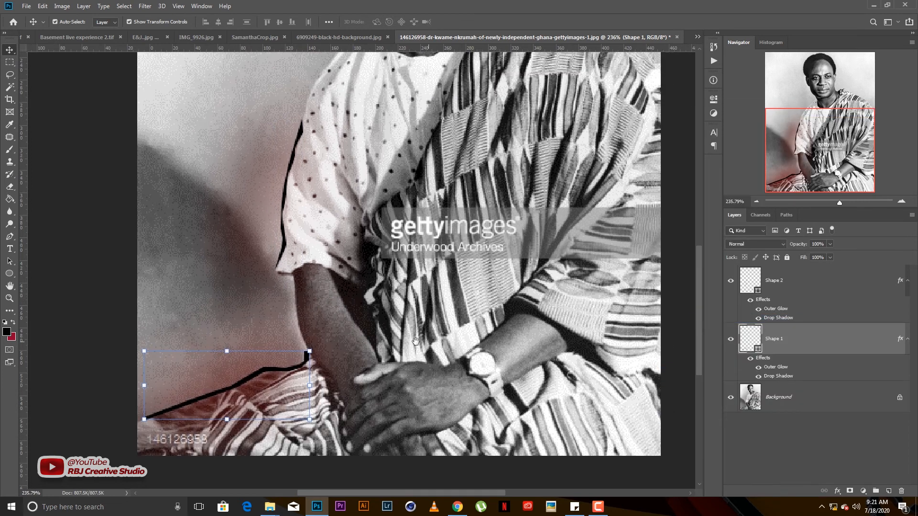
{"action": "scroll", "coordinate": [416, 341], "scroll_direction": "down", "scroll_amount": 2}
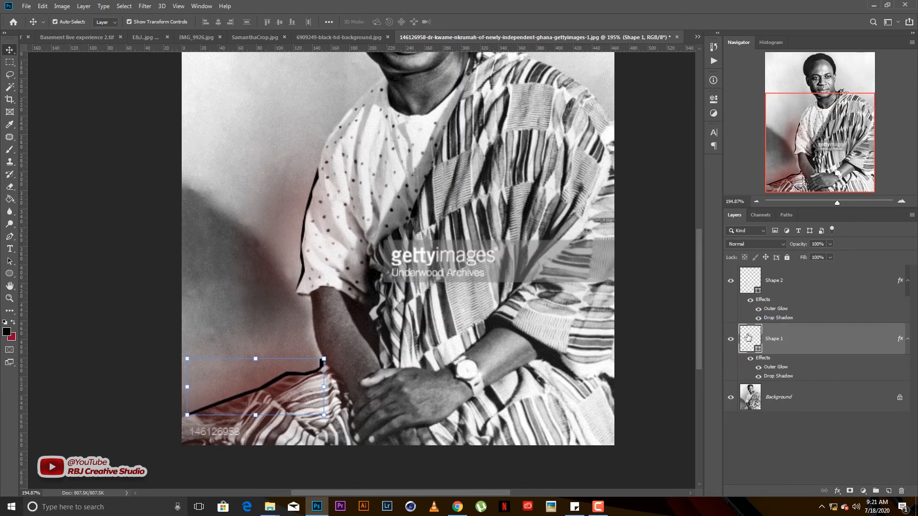
Change the Shape 1 knee-cloth line's fill colour to red (#da0000)
{"action": "double_click", "coordinate": [751, 337]}
{"action": "left_click_drag", "start_coordinate": [594, 227], "coordinate": [557, 187]}
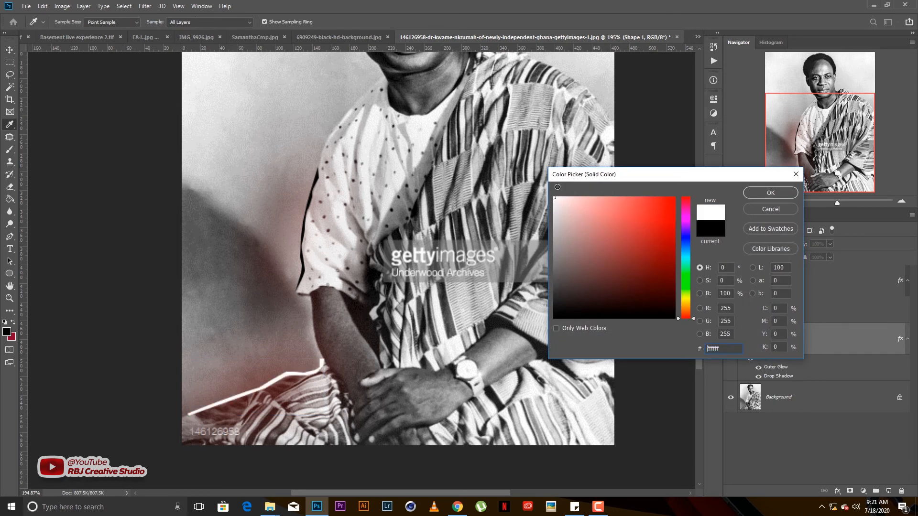
{"action": "left_click_drag", "start_coordinate": [616, 243], "coordinate": [673, 198]}
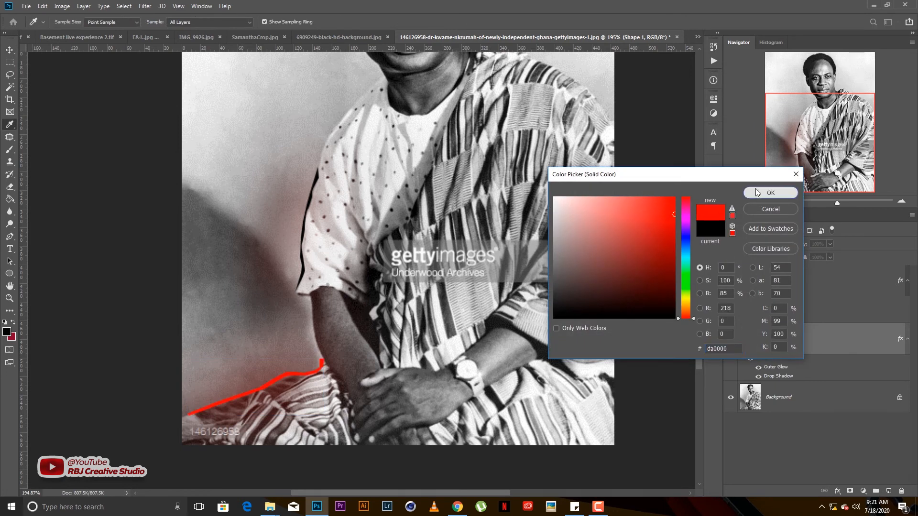
{"action": "left_click", "coordinate": [784, 192]}
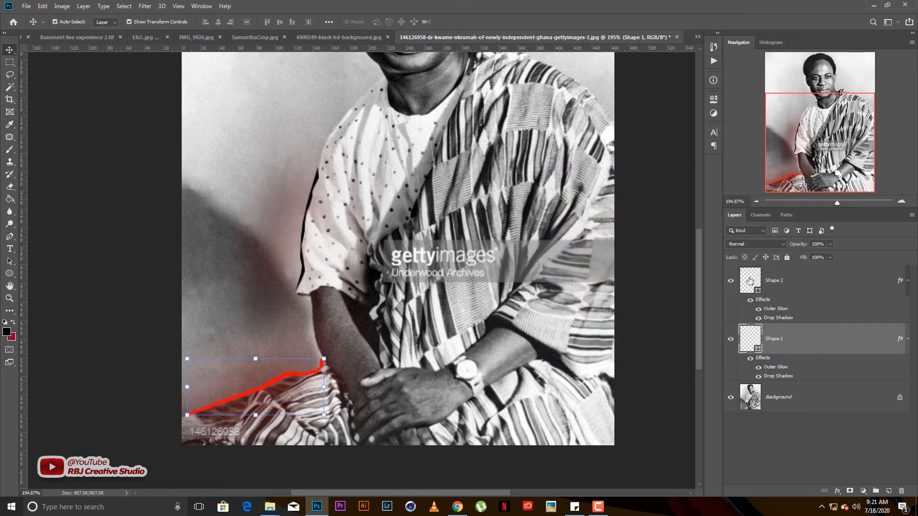
Change the Shape 2 sleeve strip's fill colour to a bright cyan blue
{"action": "double_click", "coordinate": [749, 281]}
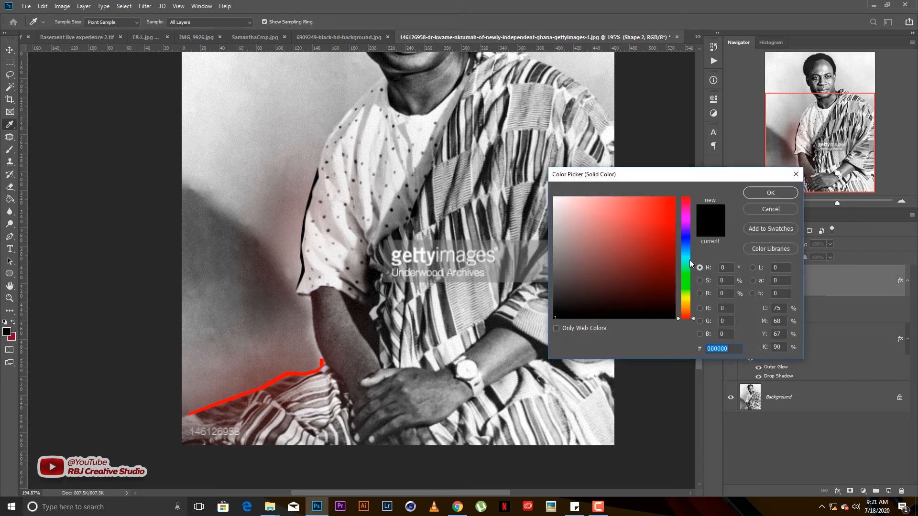
{"action": "left_click", "coordinate": [686, 256]}
{"action": "left_click", "coordinate": [667, 213]}
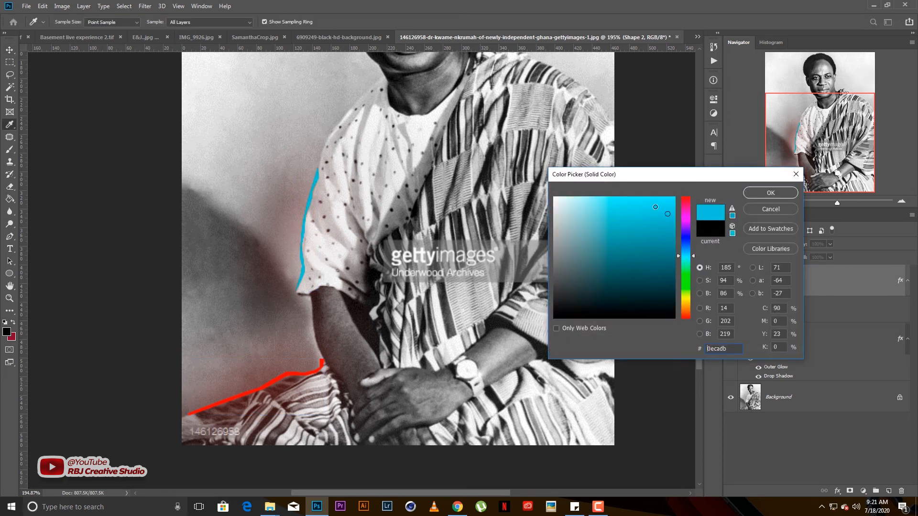
{"action": "left_click", "coordinate": [755, 195]}
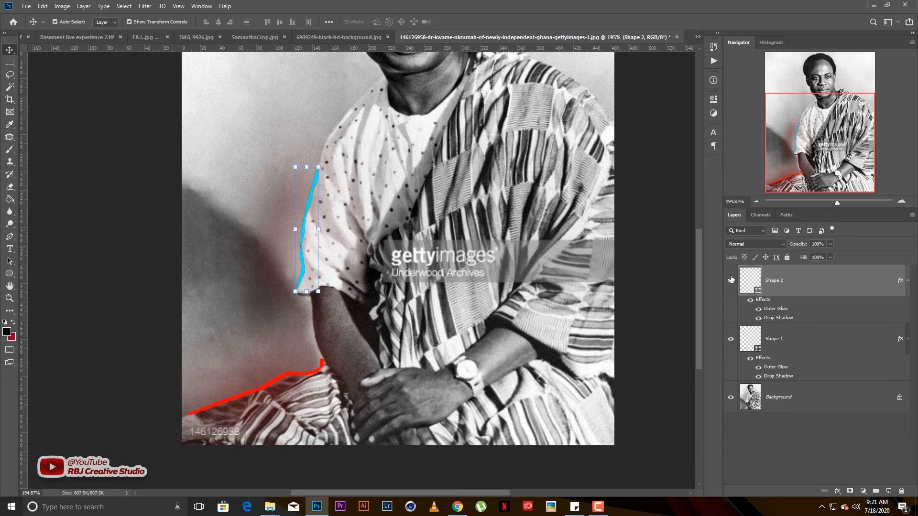
Set Shape 1's Outer Glow to a size of 16 px and an opacity of 54%
{"action": "left_click", "coordinate": [786, 356]}
{"action": "right_click", "coordinate": [787, 366]}
{"action": "left_click", "coordinate": [804, 283]}
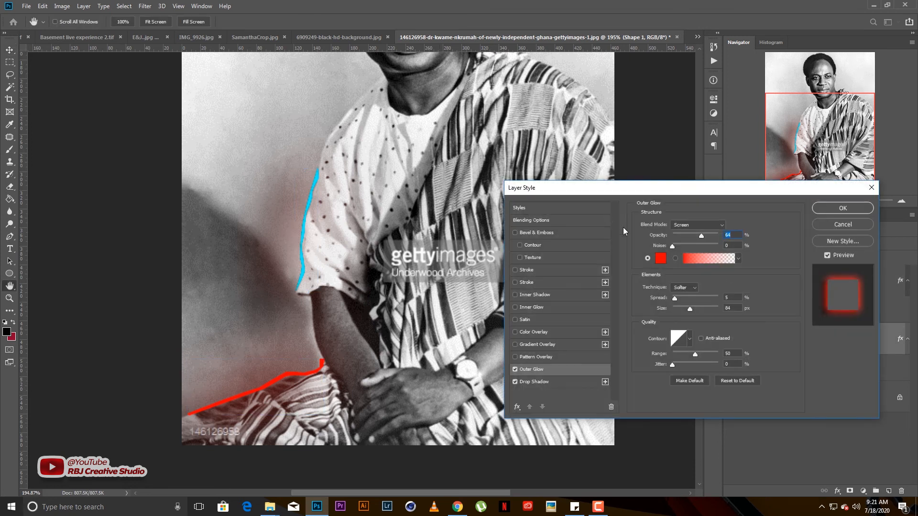
{"action": "left_click_drag", "start_coordinate": [691, 308], "coordinate": [678, 306]}
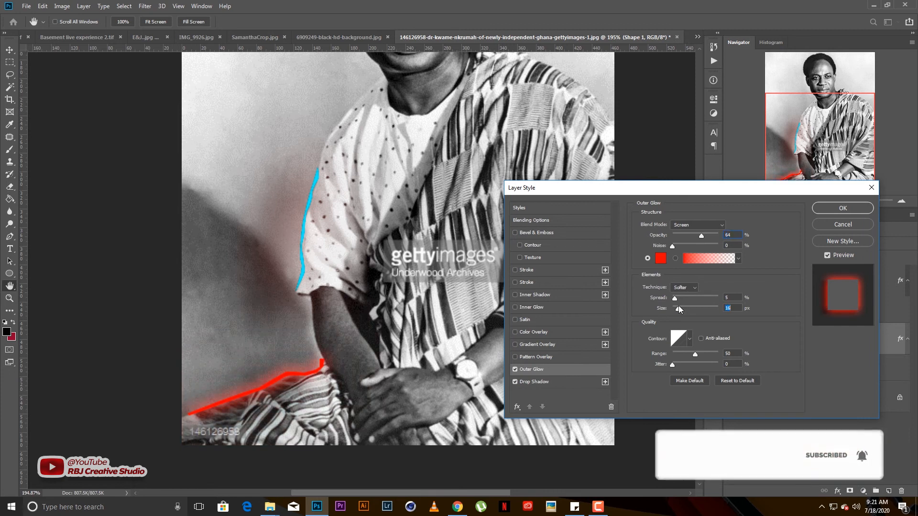
{"action": "left_click", "coordinate": [701, 235]}
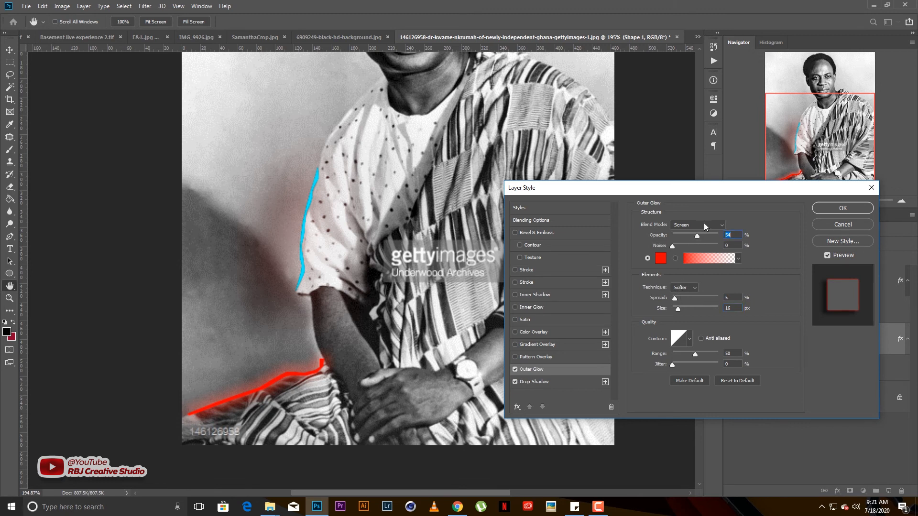
{"action": "left_click", "coordinate": [842, 208]}
{"action": "key", "text": "v"}
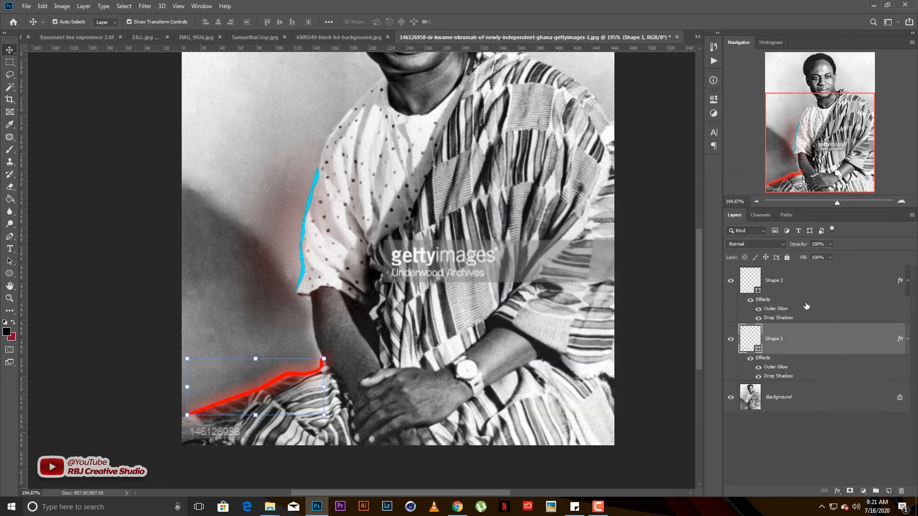
Set the Outer Glow size of the Shape 2 sleeve strip to 18 px
{"action": "right_click", "coordinate": [811, 303]}
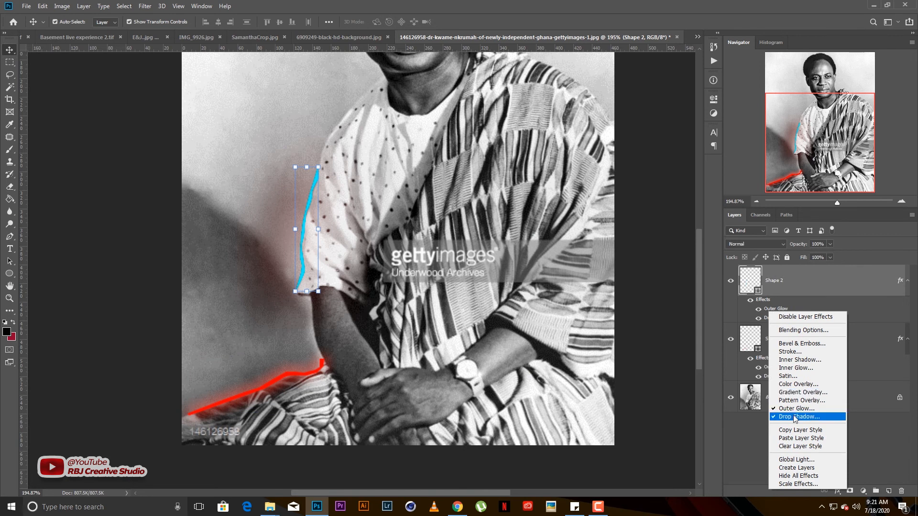
{"action": "left_click", "coordinate": [641, 293]}
{"action": "double_click", "coordinate": [775, 309]}
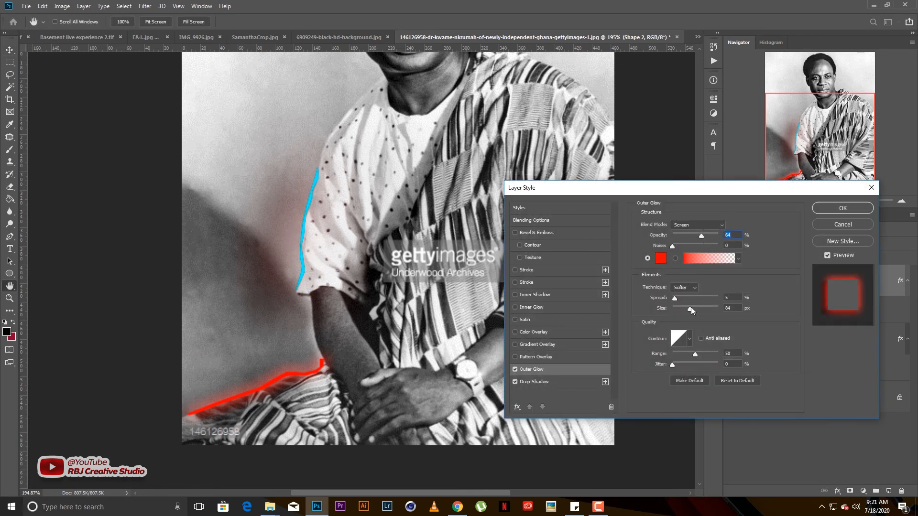
{"action": "left_click_drag", "start_coordinate": [690, 307], "coordinate": [679, 308]}
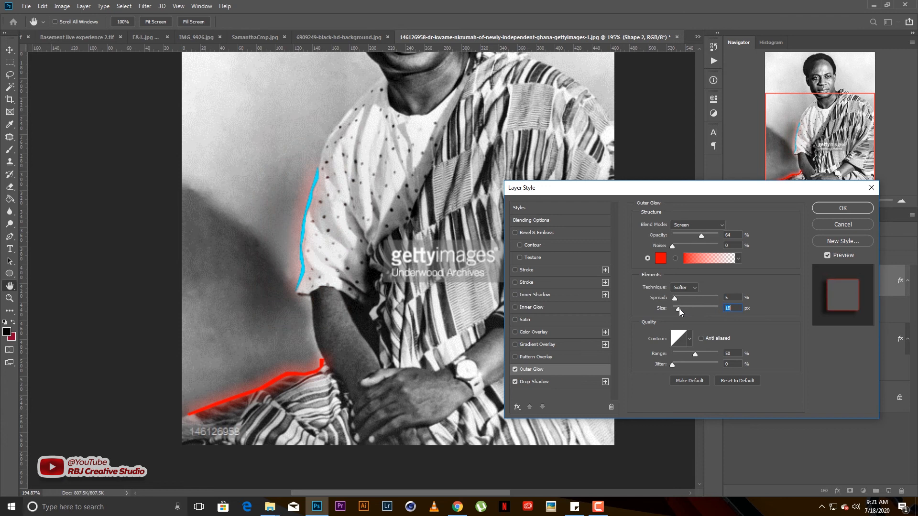
Change Shape 2's Outer Glow colour to bright cyan (#00fcff), dismiss the network discovery prompt, and apply the layer style
{"action": "left_click", "coordinate": [660, 258]}
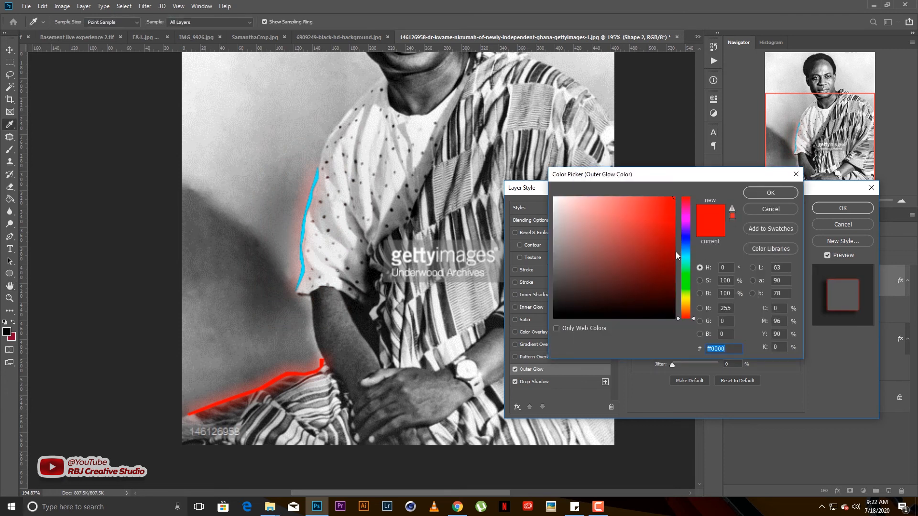
{"action": "left_click", "coordinate": [686, 257]}
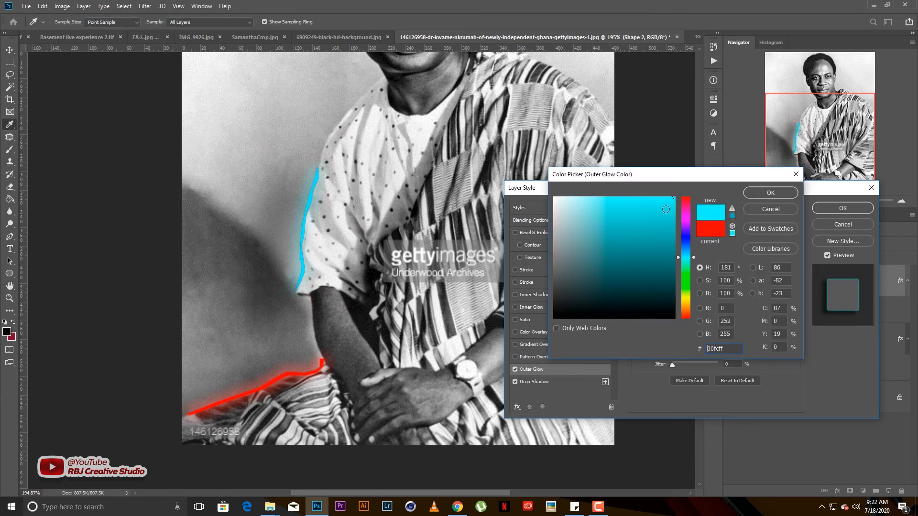
{"action": "left_click", "coordinate": [774, 191]}
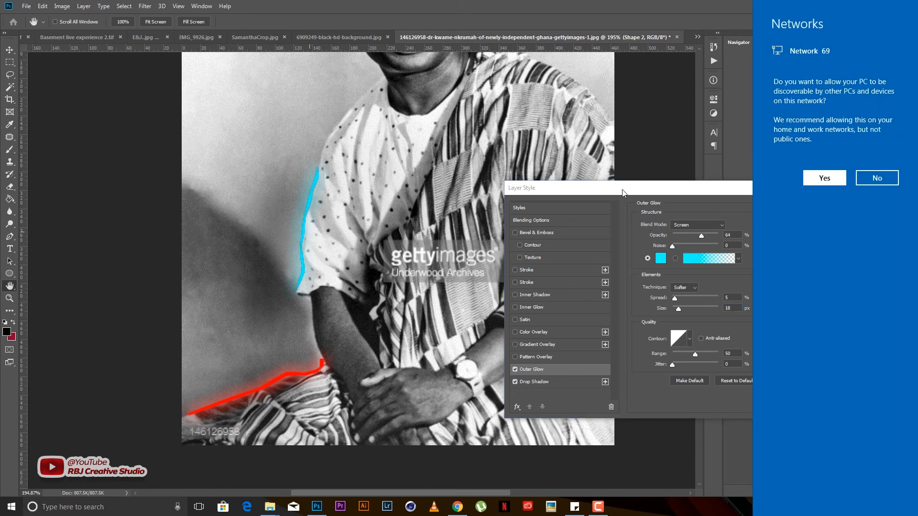
{"action": "left_click", "coordinate": [492, 272]}
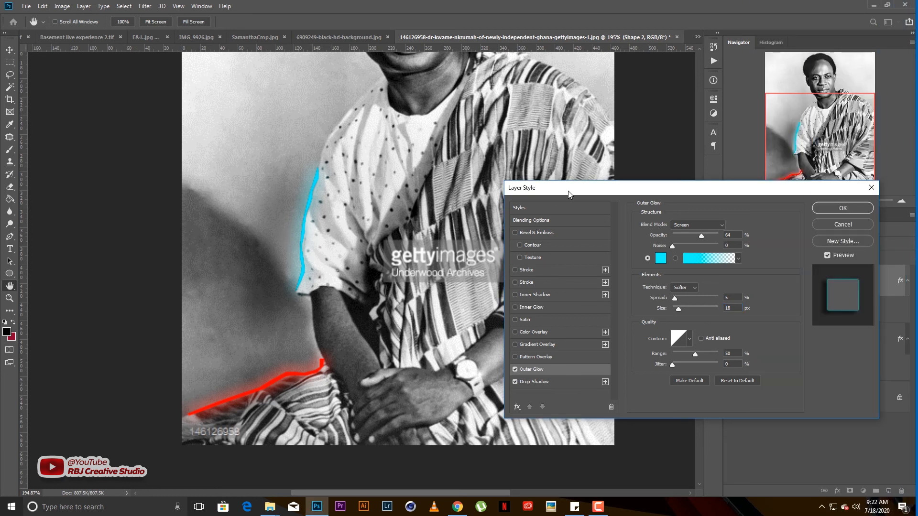
{"action": "left_click", "coordinate": [842, 212]}
{"action": "key", "text": "v"}
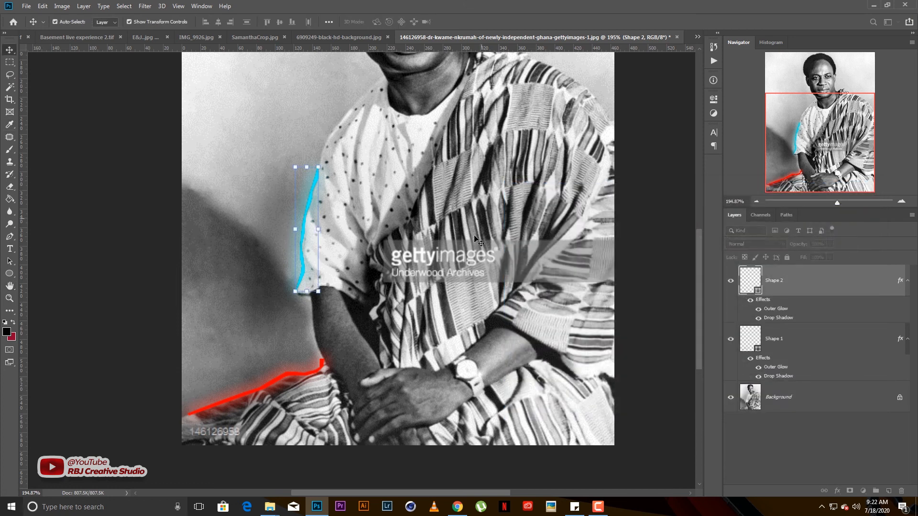
Deselect the layers to inspect both glowing outlines on the whole portrait, and switch to the 6909249-black-hd-background.jpg document
{"action": "scroll", "coordinate": [417, 274], "scroll_direction": "down", "scroll_amount": 5}
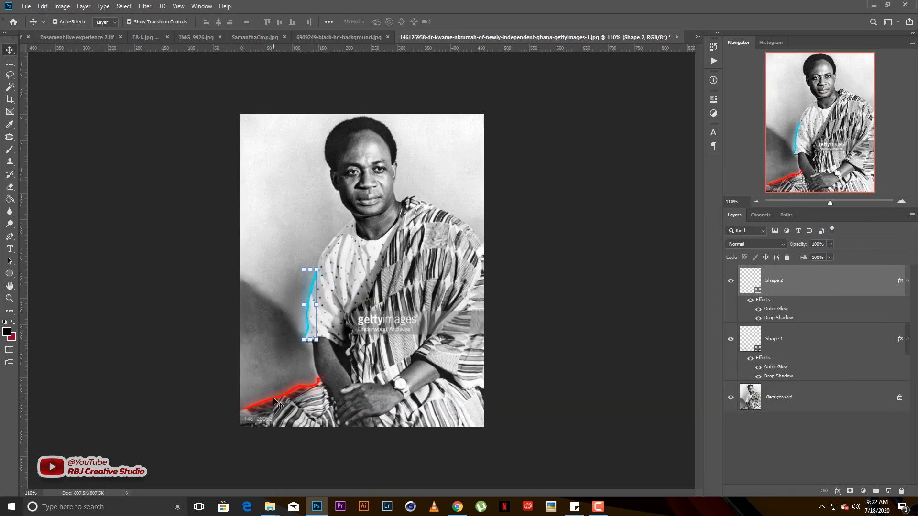
{"action": "left_click", "coordinate": [533, 310]}
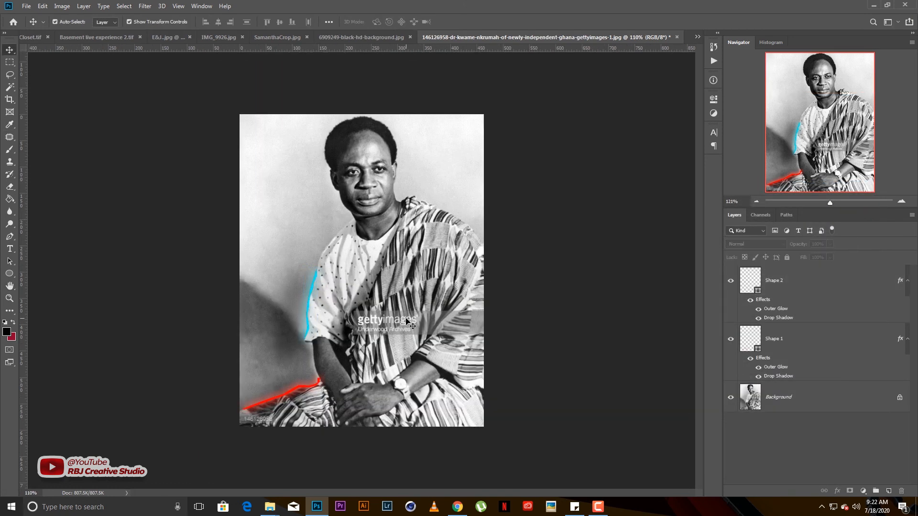
{"action": "scroll", "coordinate": [407, 321], "scroll_direction": "up", "scroll_amount": 1}
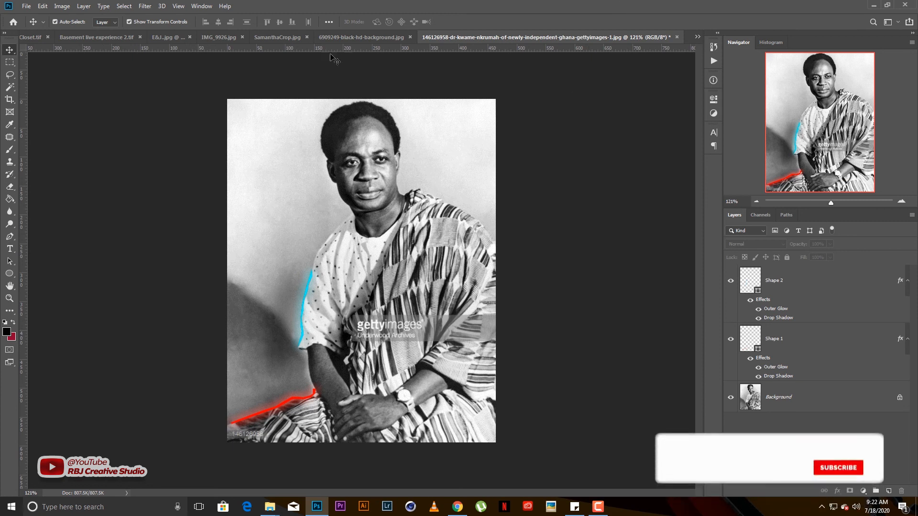
{"action": "left_click", "coordinate": [345, 38]}
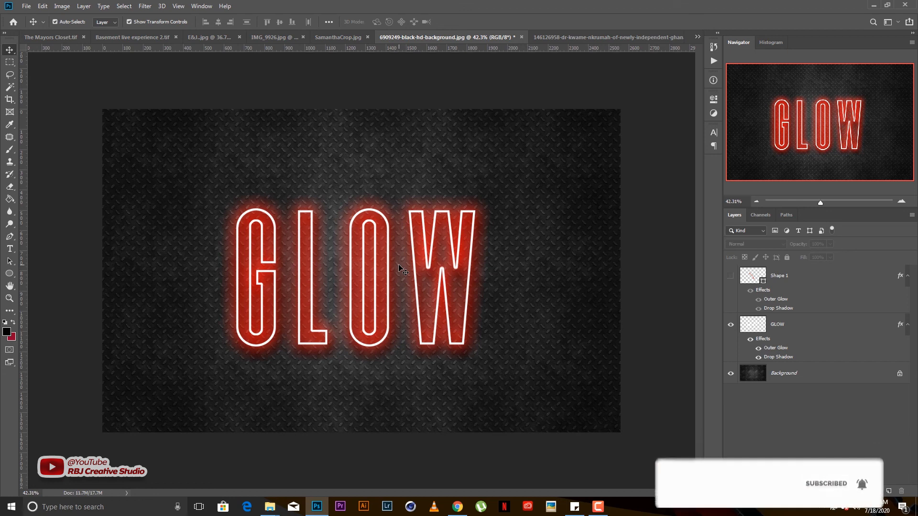
Switch to Chrome, look over the uploaded videos on the open YouTube channel page, and return to the GLOW document in Photoshop
{"action": "left_click", "coordinate": [458, 506]}
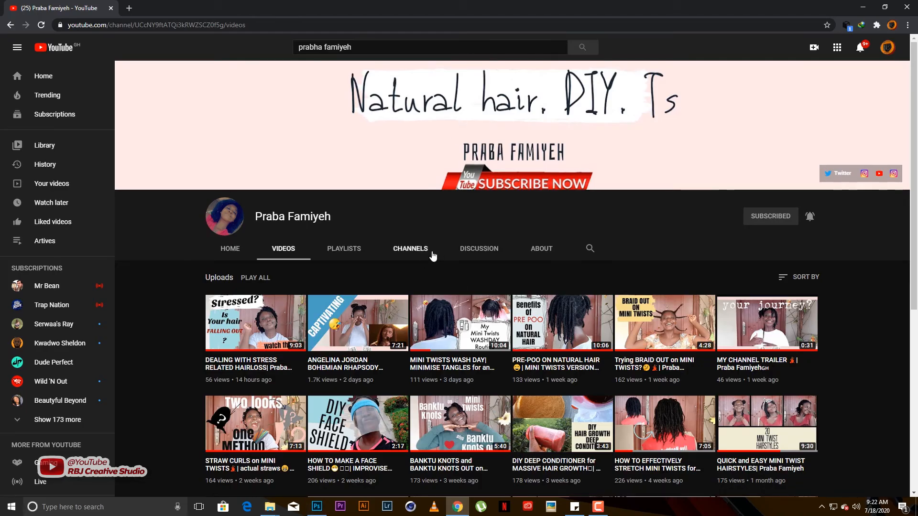
{"action": "scroll", "coordinate": [430, 287], "scroll_direction": "down", "scroll_amount": 3}
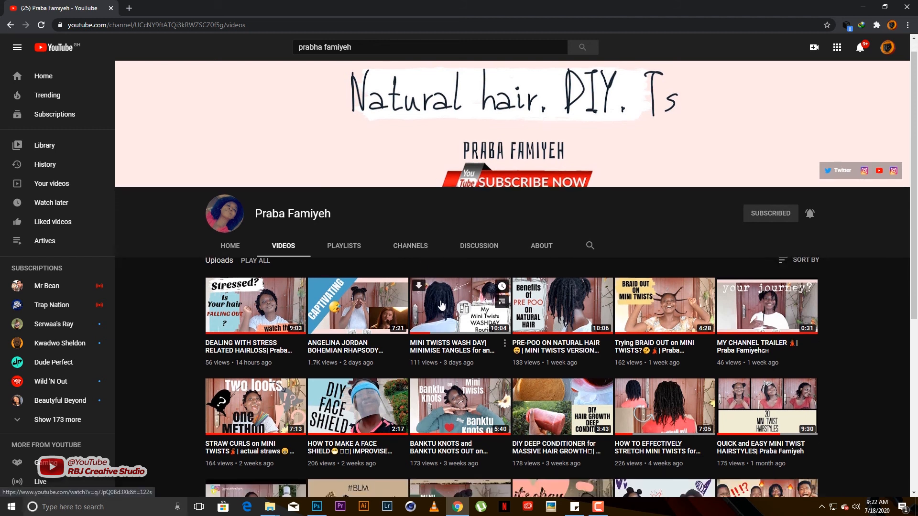
{"action": "scroll", "coordinate": [440, 301], "scroll_direction": "up", "scroll_amount": 3}
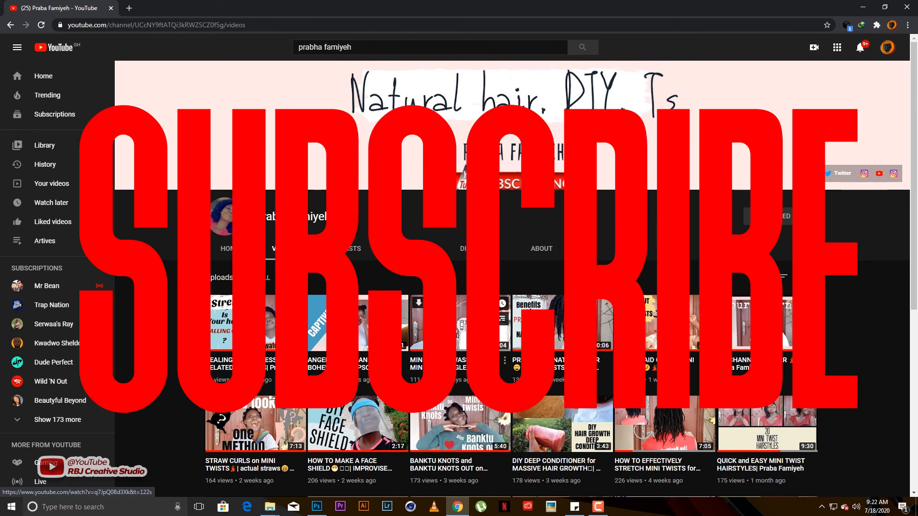
{"action": "left_click", "coordinate": [862, 7]}
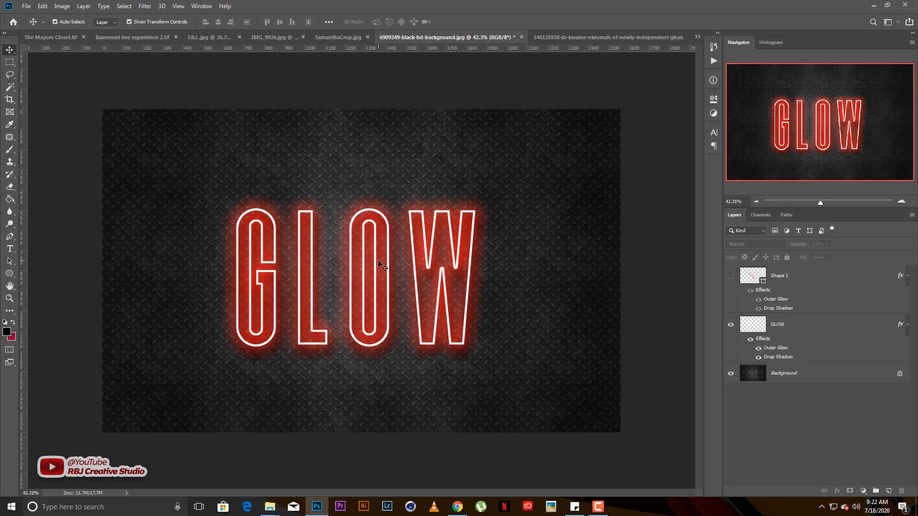